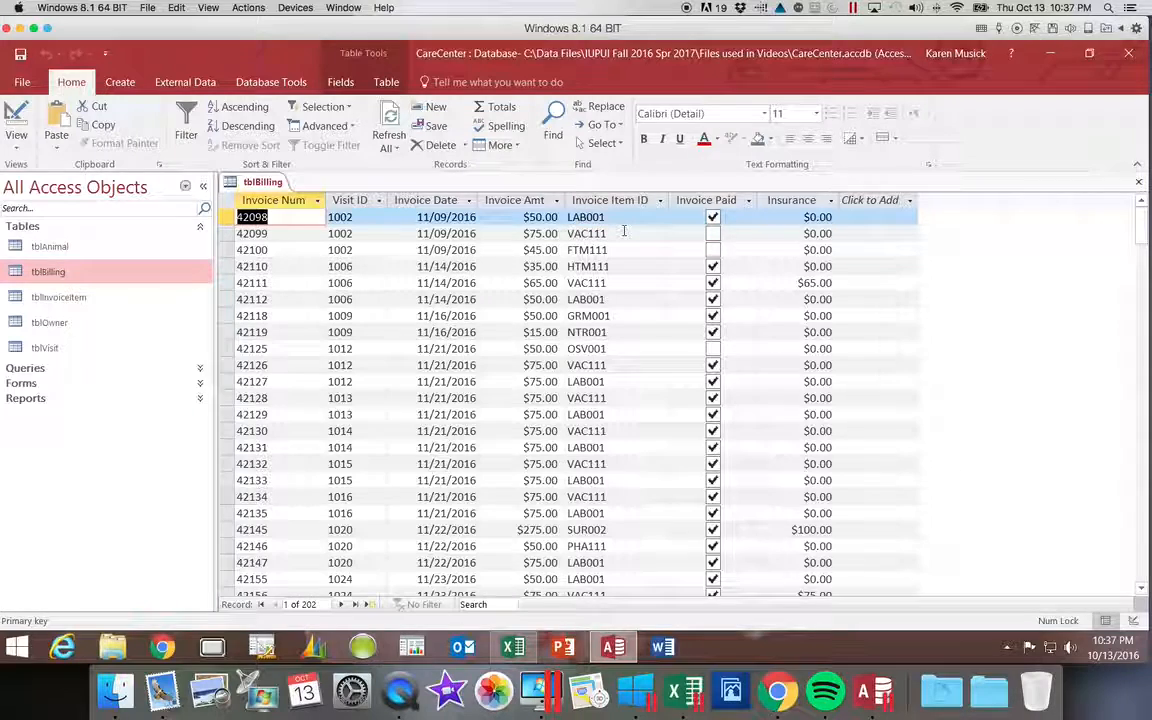
# Look over the Invoice Item ID values in tblBilling and the item descriptions in tblInvoiceItem, and close tblInvoiceItem.
pyautogui.click(655, 234)
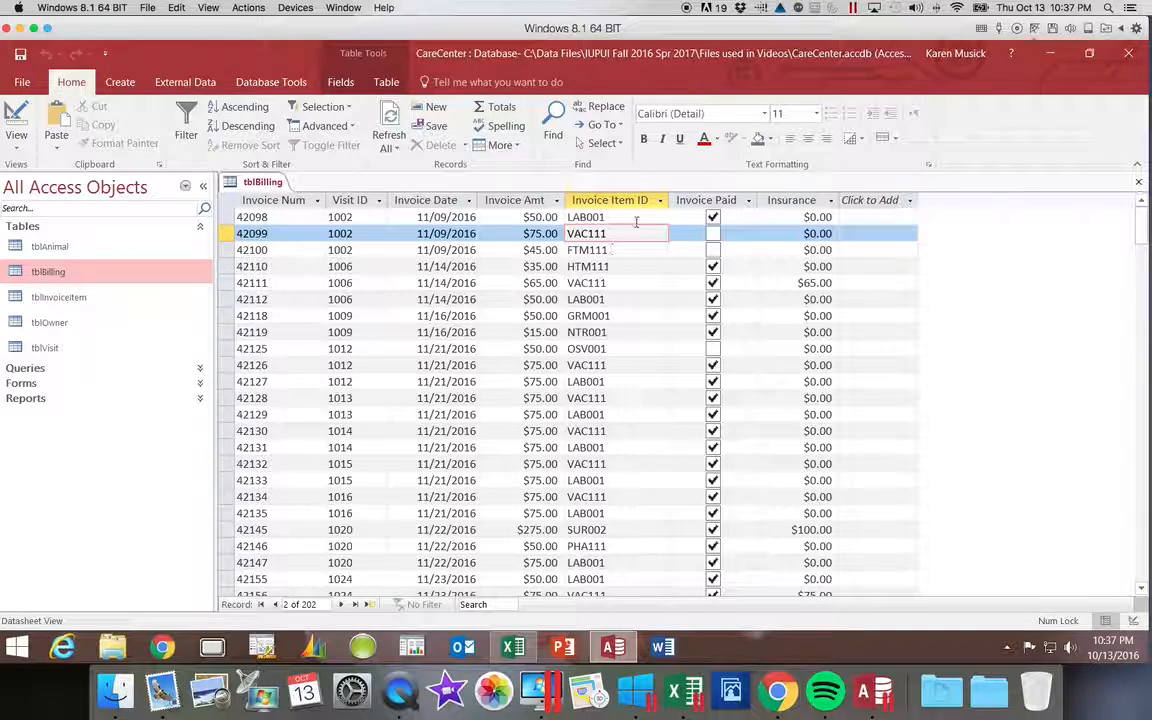
pyautogui.click(80, 298)
pyautogui.doubleClick(80, 298)
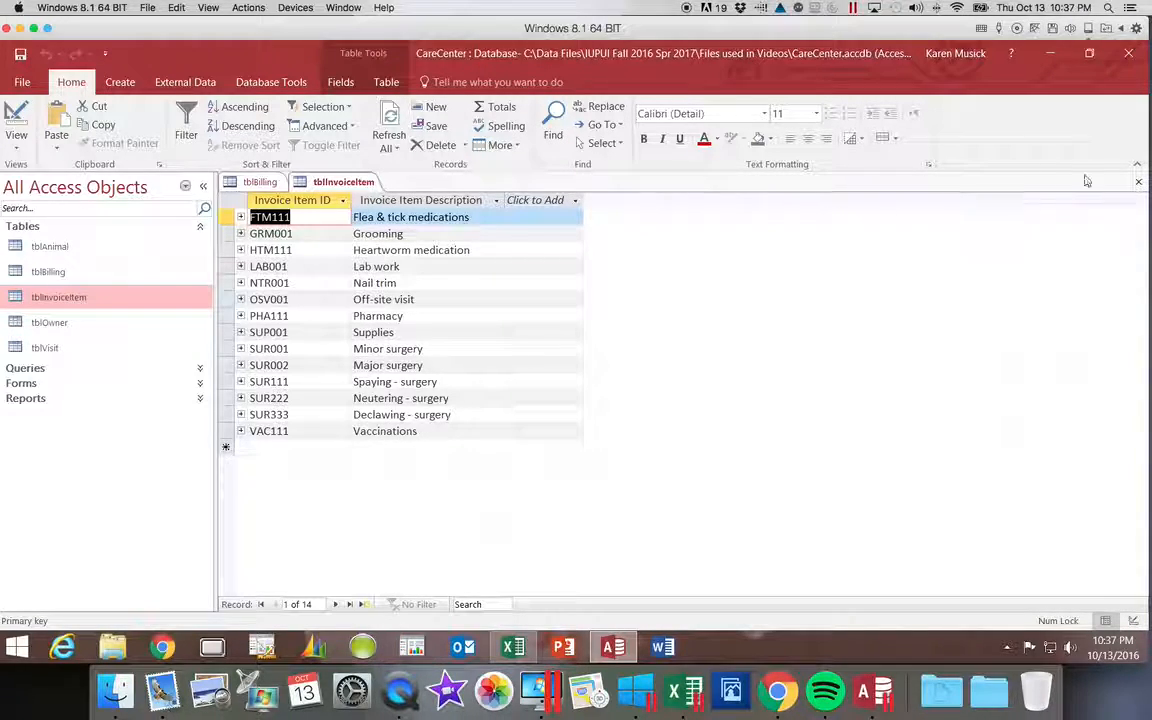
pyautogui.click(1136, 183)
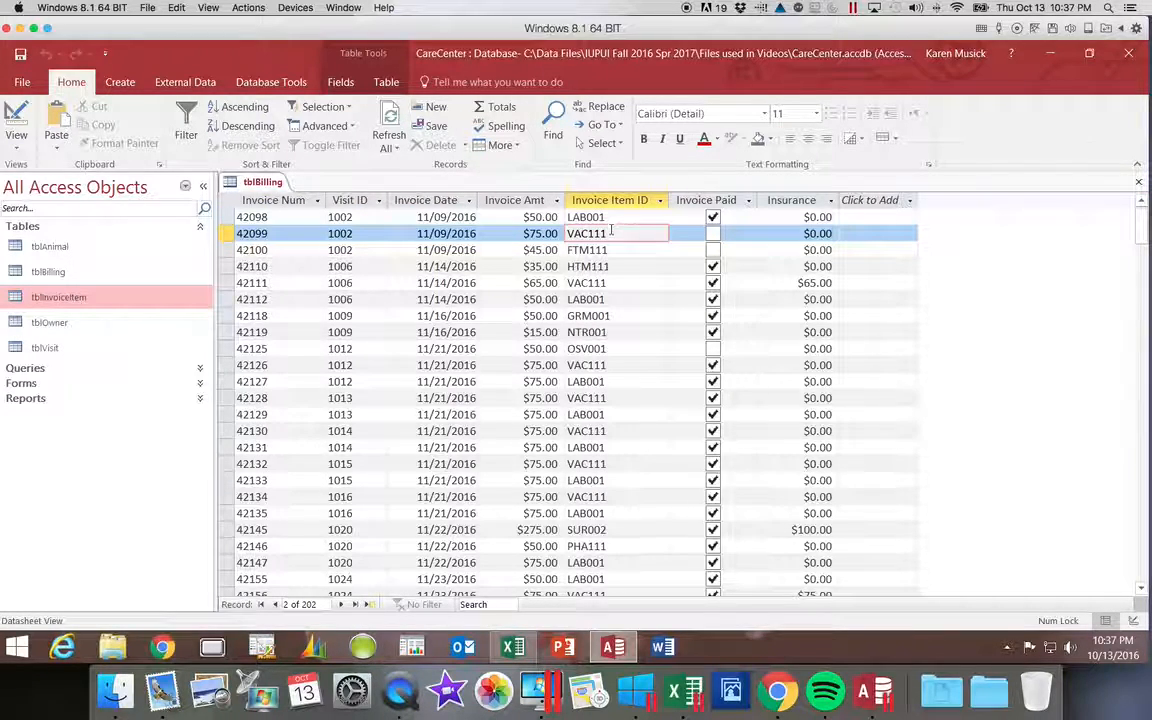
# Try to apply the Lookup Wizard to the InvoiceItemID field in tblBilling's design, and close the table without saving changes.
pyautogui.click(17, 147)
pyautogui.click(45, 210)
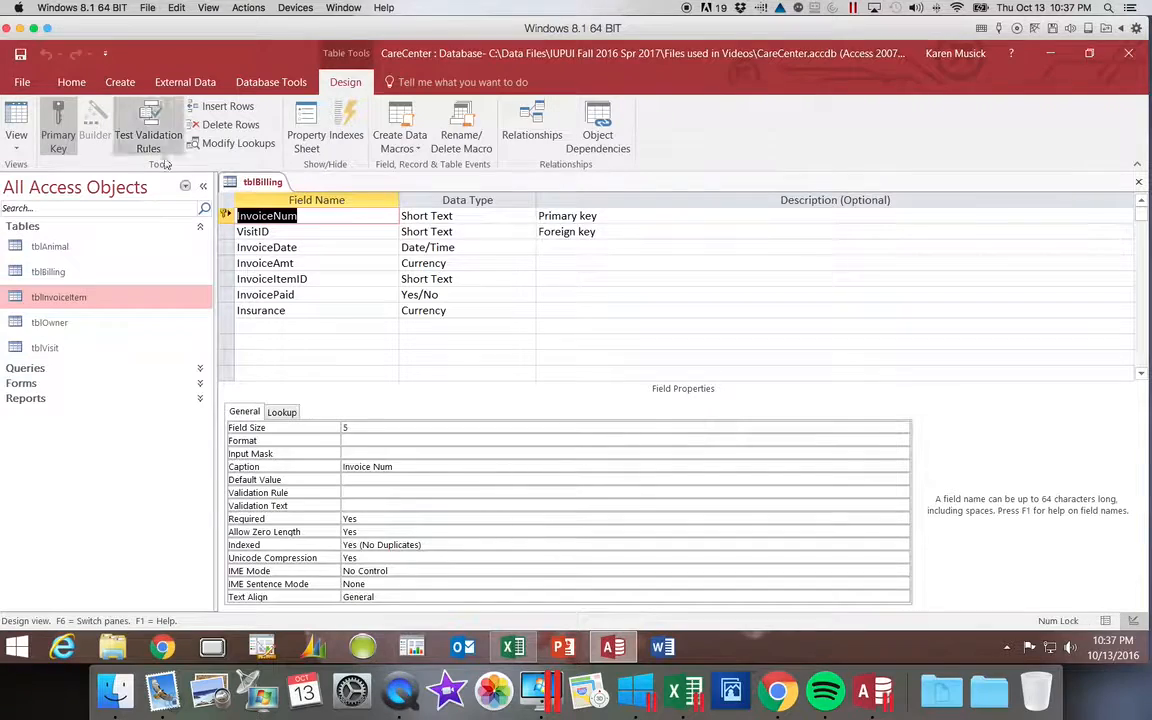
pyautogui.click(505, 279)
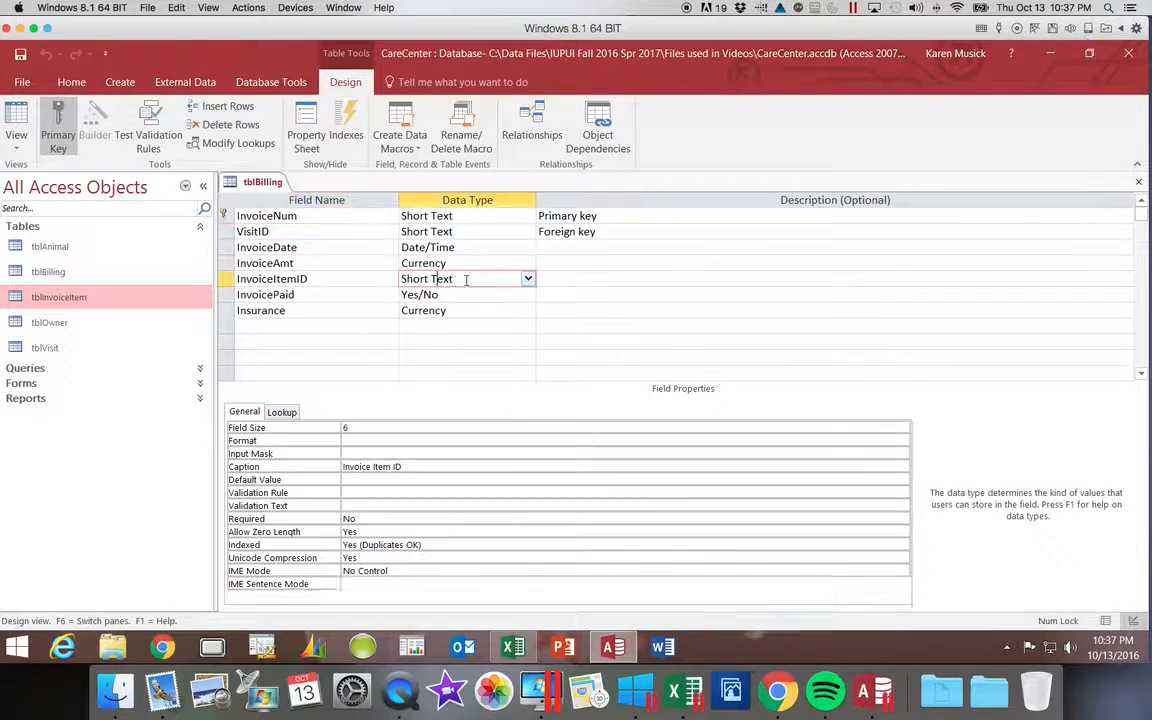
pyautogui.click(528, 280)
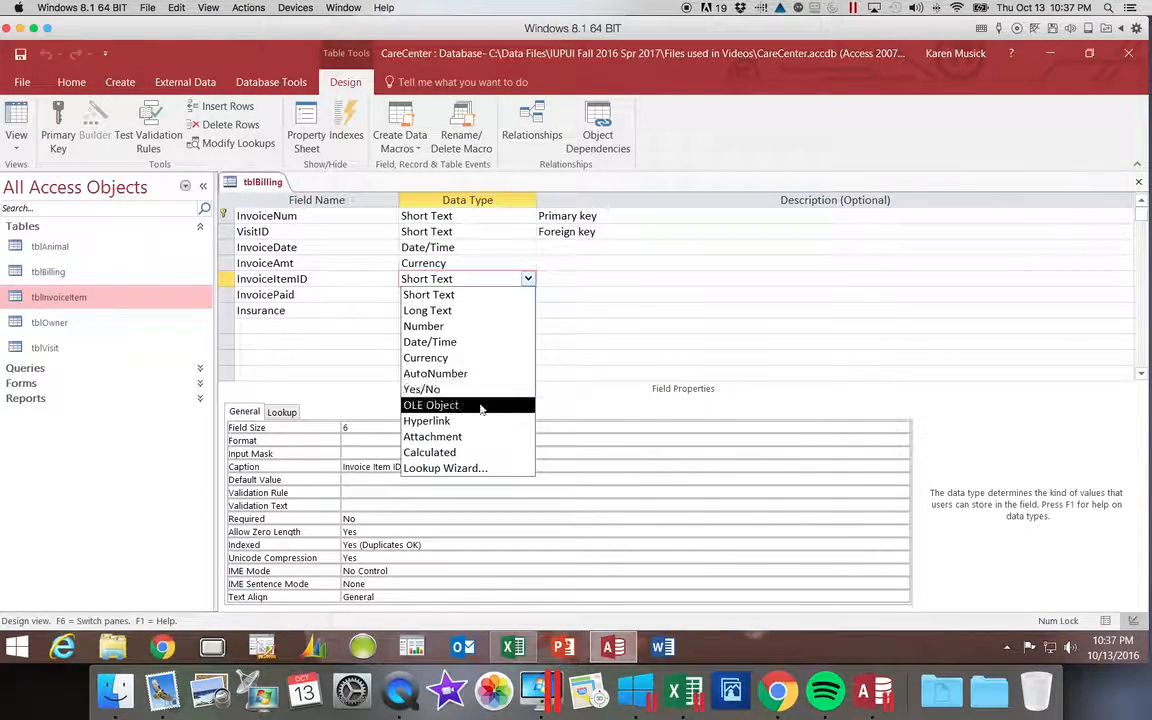
pyautogui.click(477, 475)
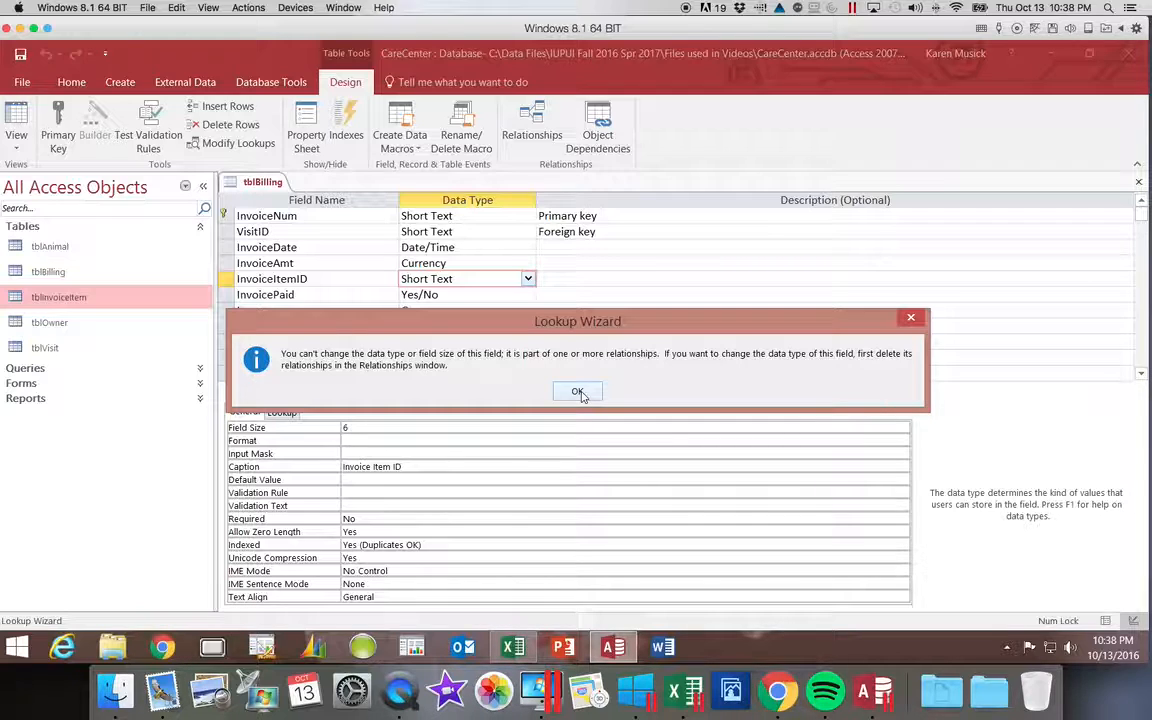
pyautogui.click(578, 392)
pyautogui.click(1138, 181)
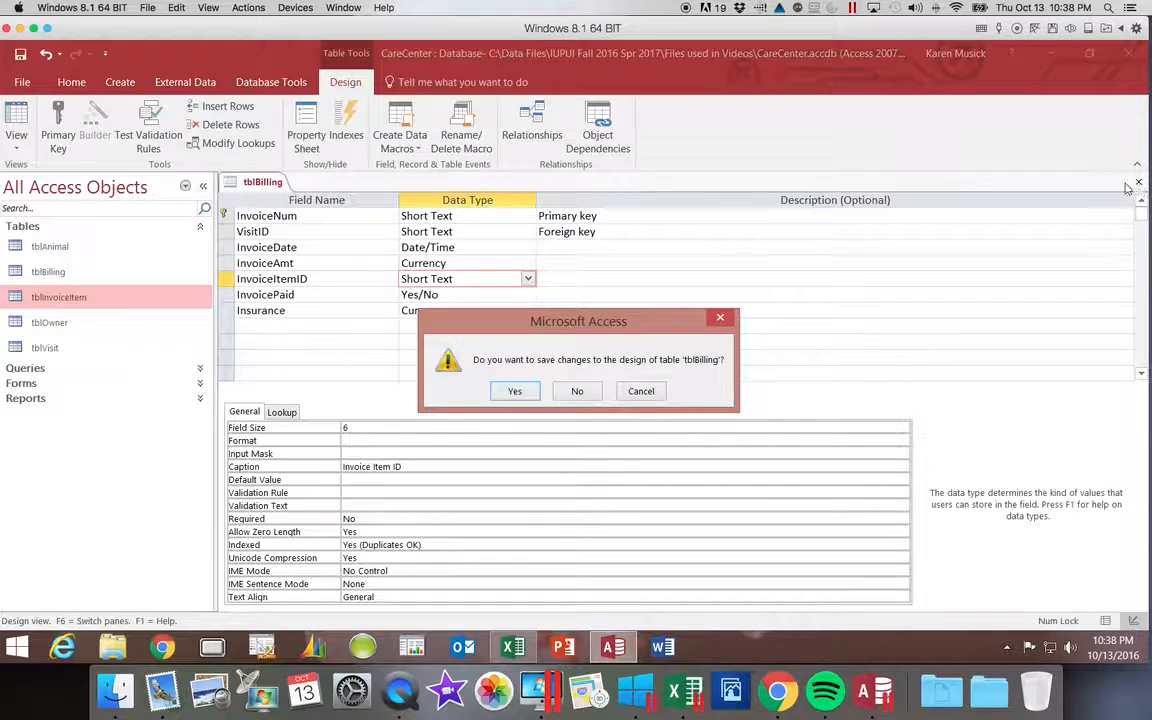
pyautogui.click(578, 391)
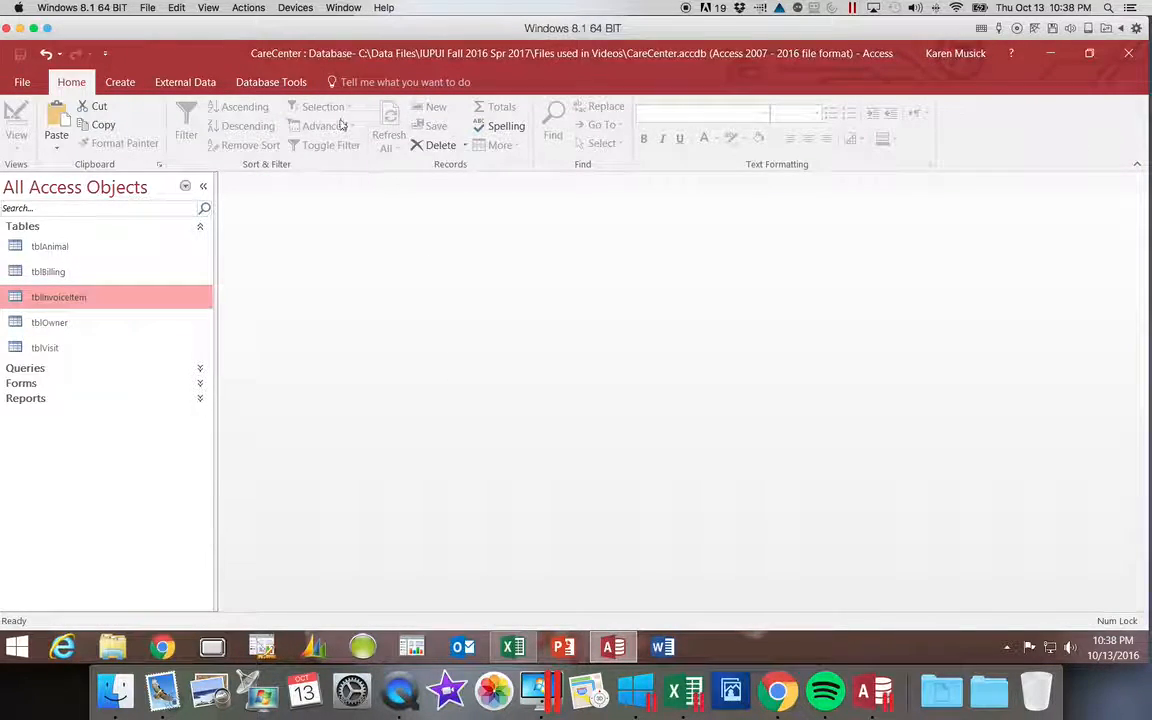
# Open the database relationships and inspect the settings of the InvoiceItemID relationship between tblInvoiceItem and tblBilling.
pyautogui.click(271, 84)
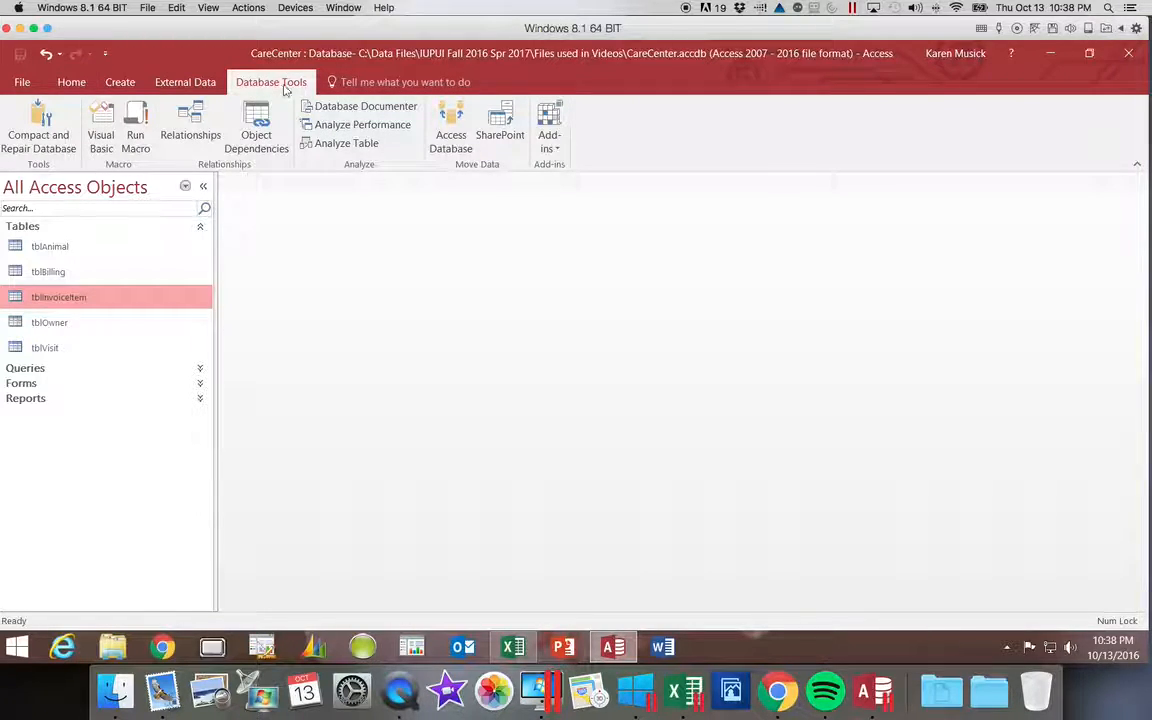
pyautogui.click(200, 136)
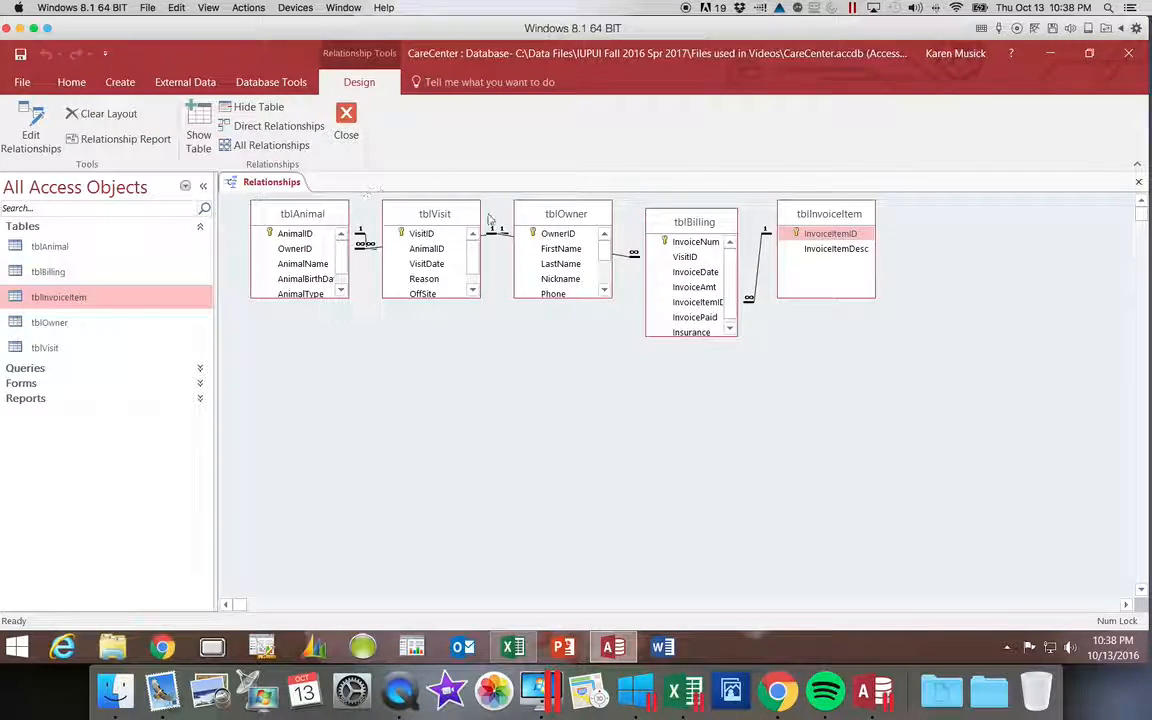
pyautogui.click(760, 261)
pyautogui.rightClick(760, 264)
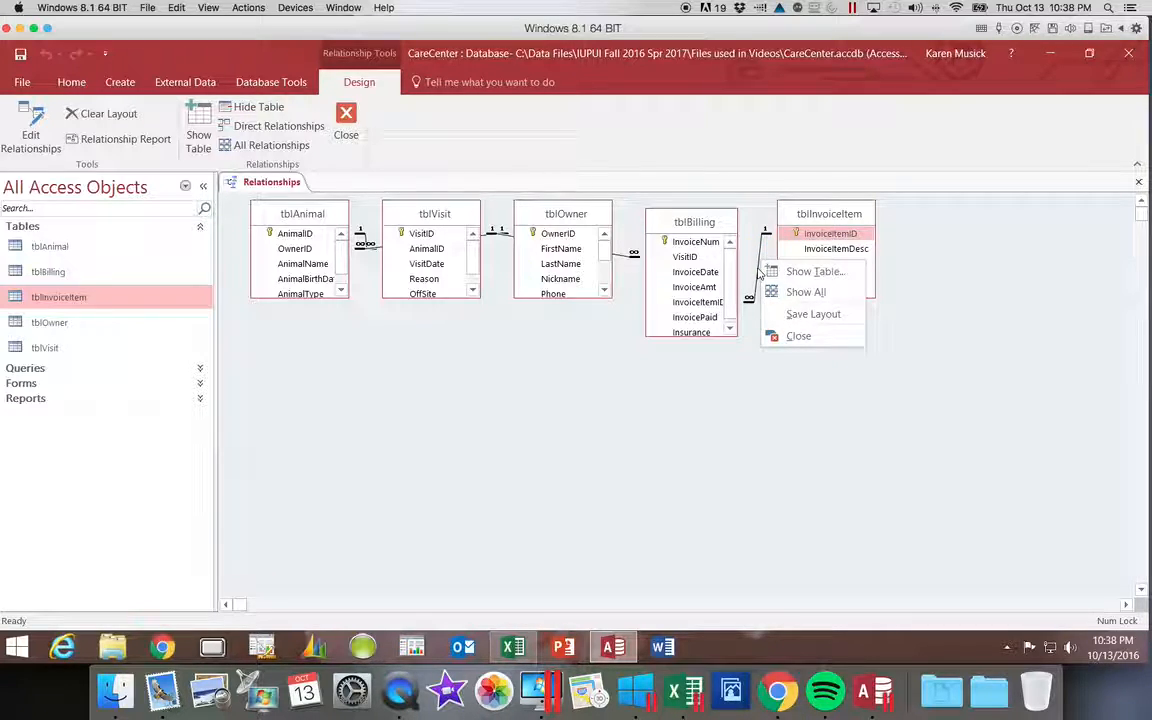
pyautogui.click(758, 270)
pyautogui.rightClick(757, 270)
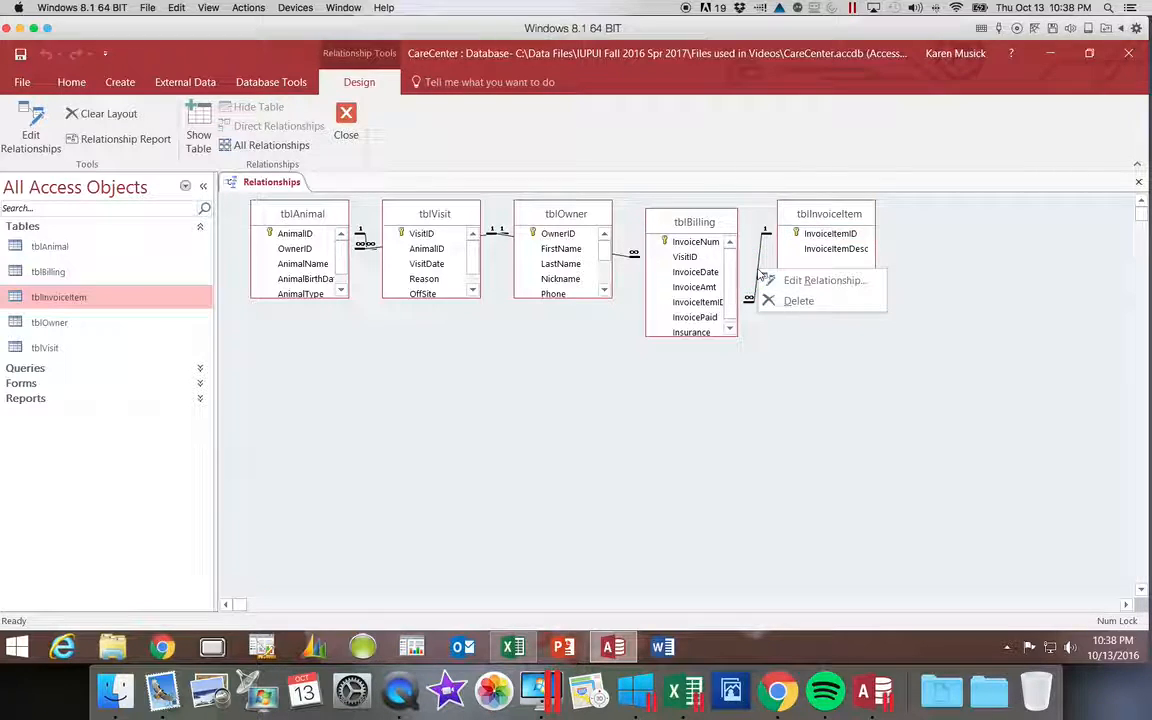
pyautogui.click(783, 283)
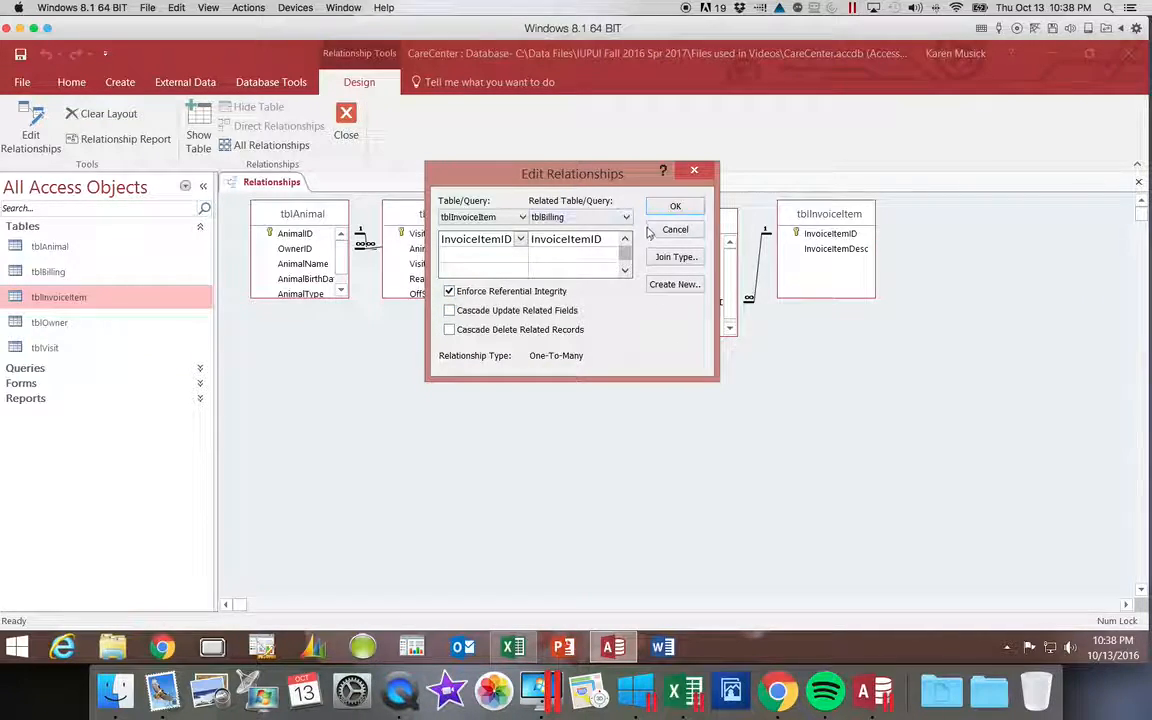
pyautogui.click(697, 173)
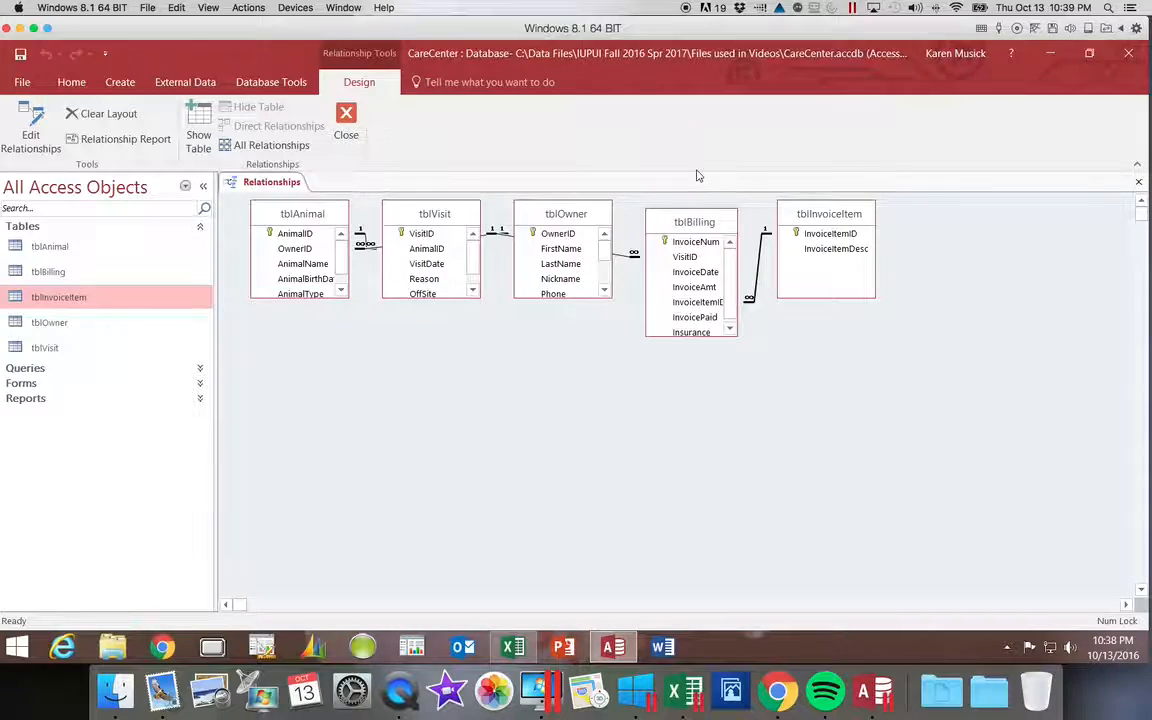
# Permanently delete the relationship between tblBilling and tblInvoiceItem, and close the relationships layout.
pyautogui.rightClick(760, 264)
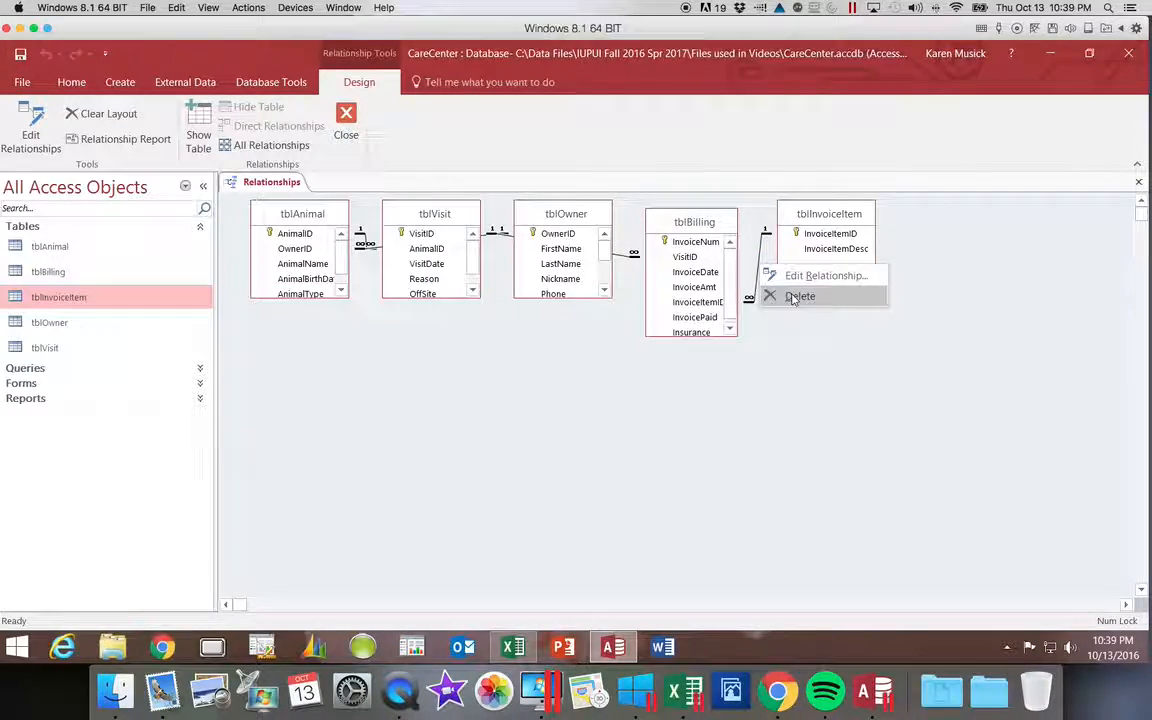
pyautogui.click(792, 297)
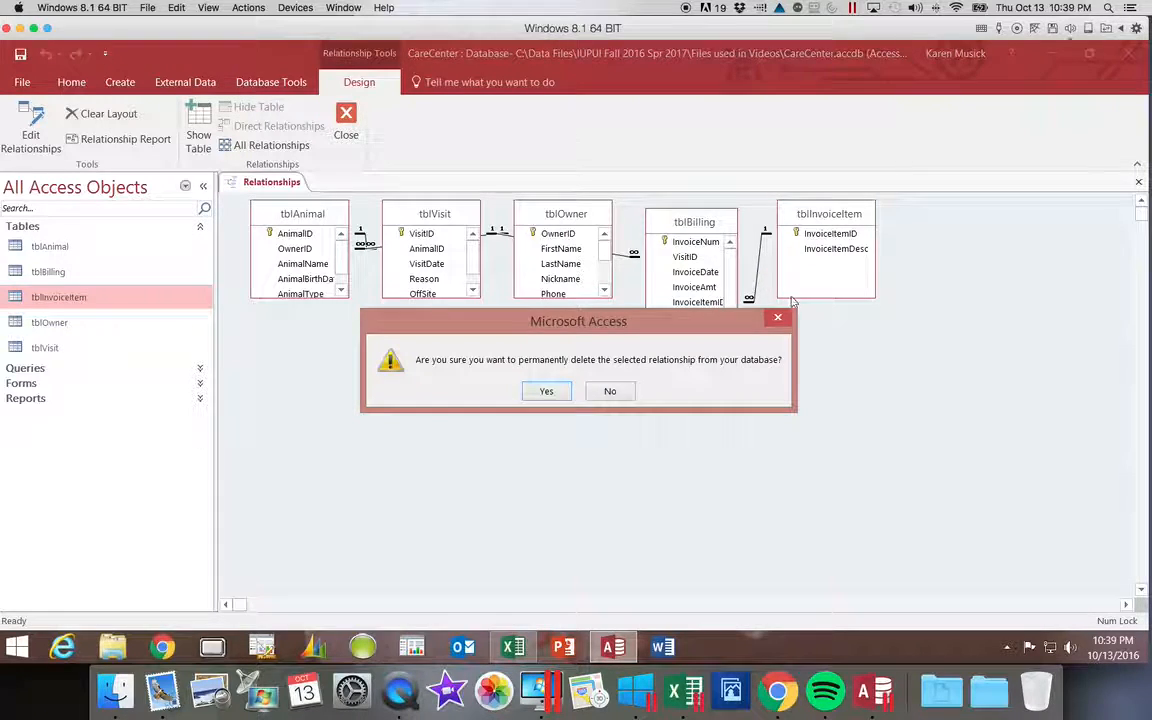
pyautogui.click(548, 392)
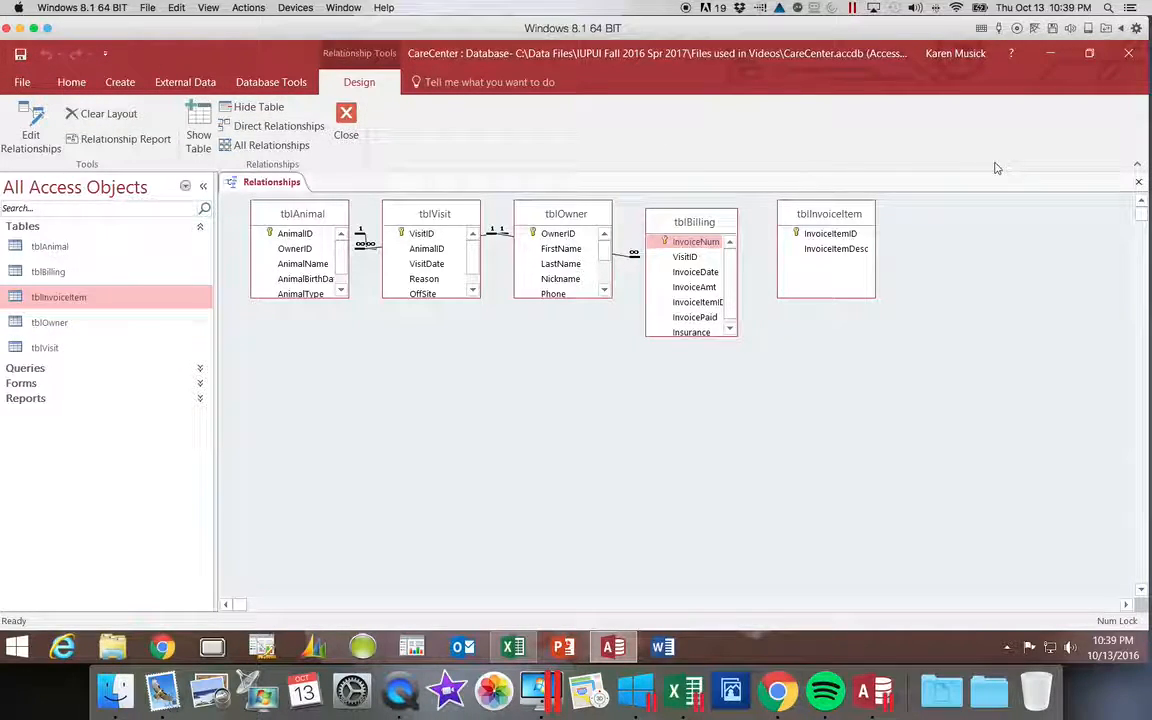
pyautogui.click(1141, 183)
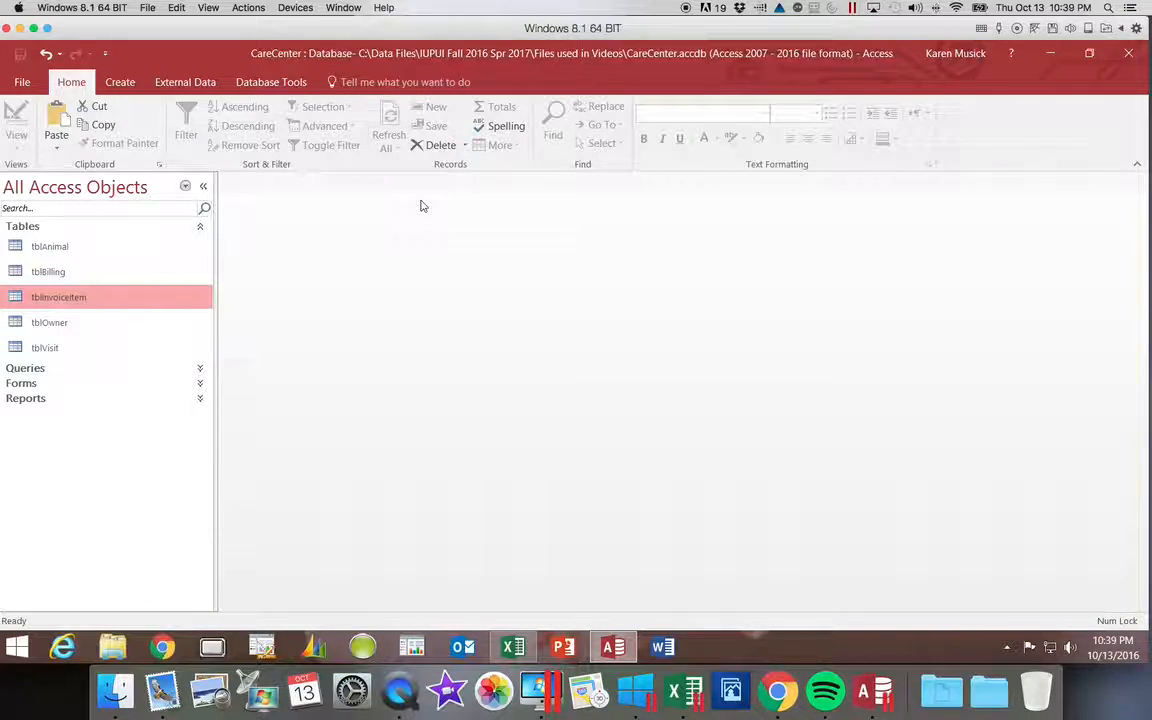
# Open tblBilling in Design View and start the Lookup Wizard as the data type of the InvoiceItemID field.
pyautogui.click(83, 275)
pyautogui.doubleClick(83, 275)
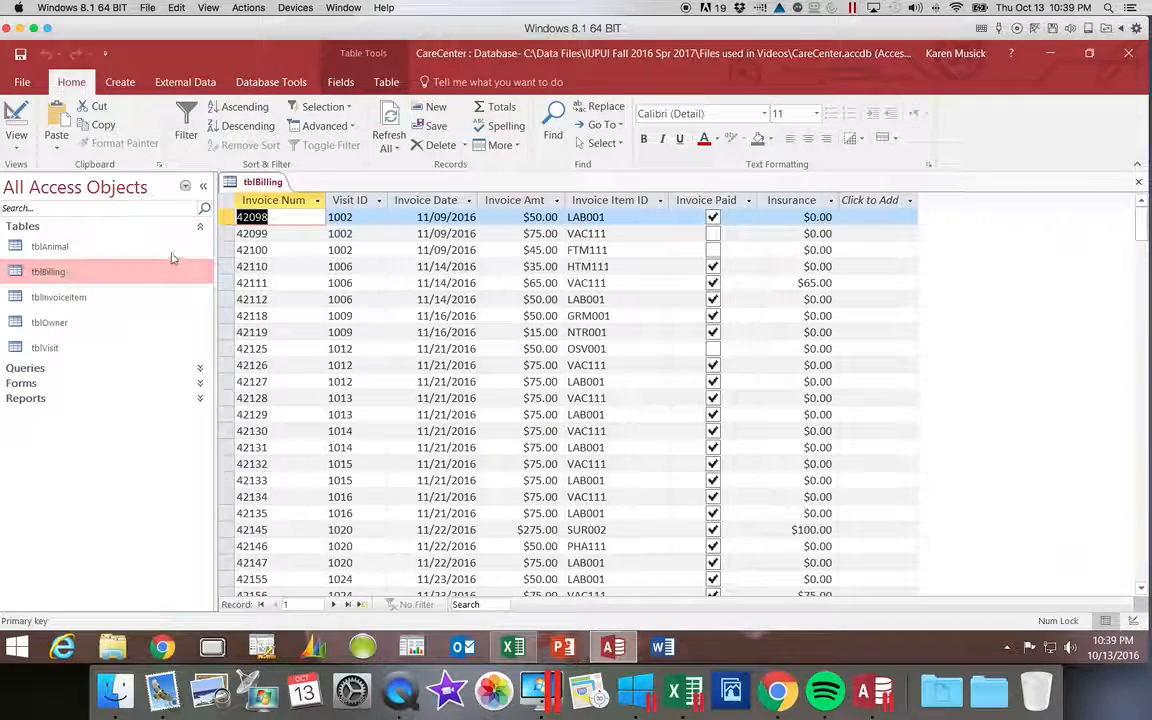
pyautogui.click(12, 145)
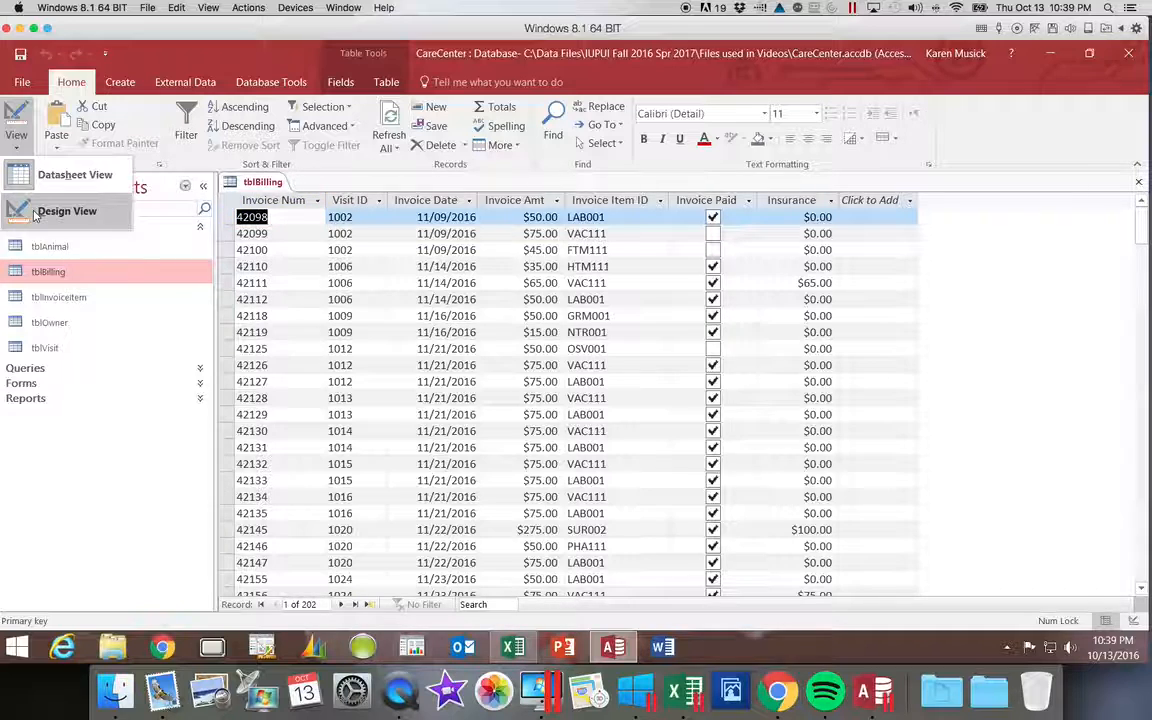
pyautogui.click(35, 213)
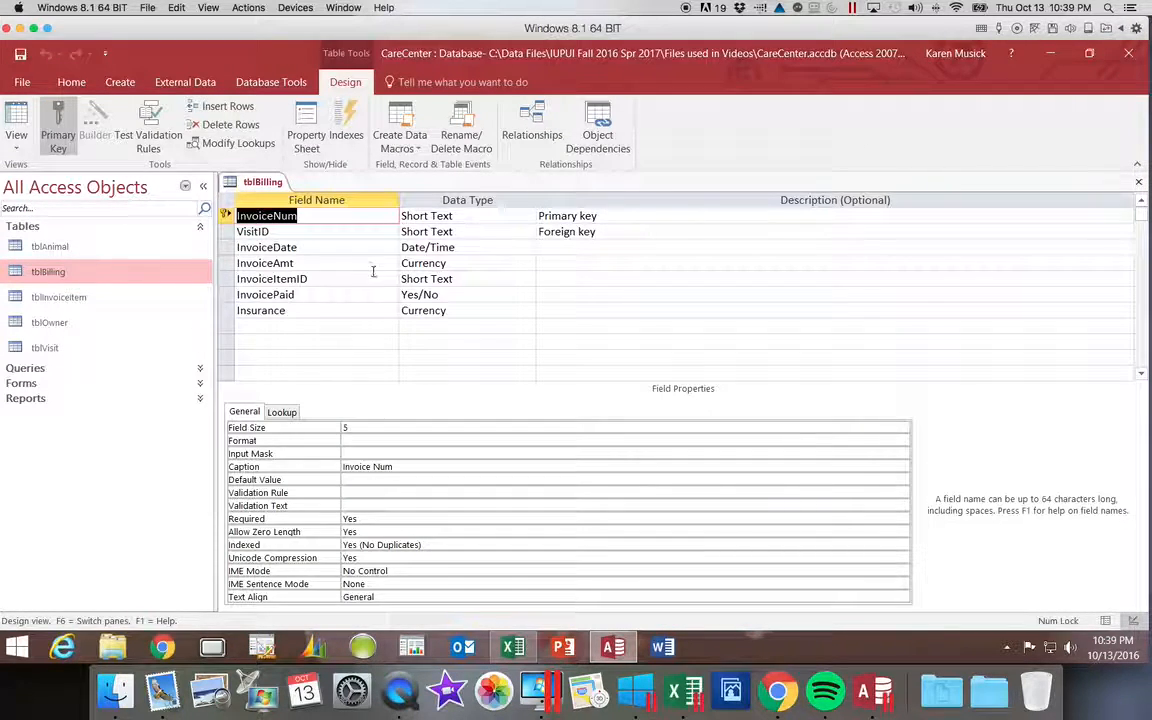
pyautogui.click(440, 280)
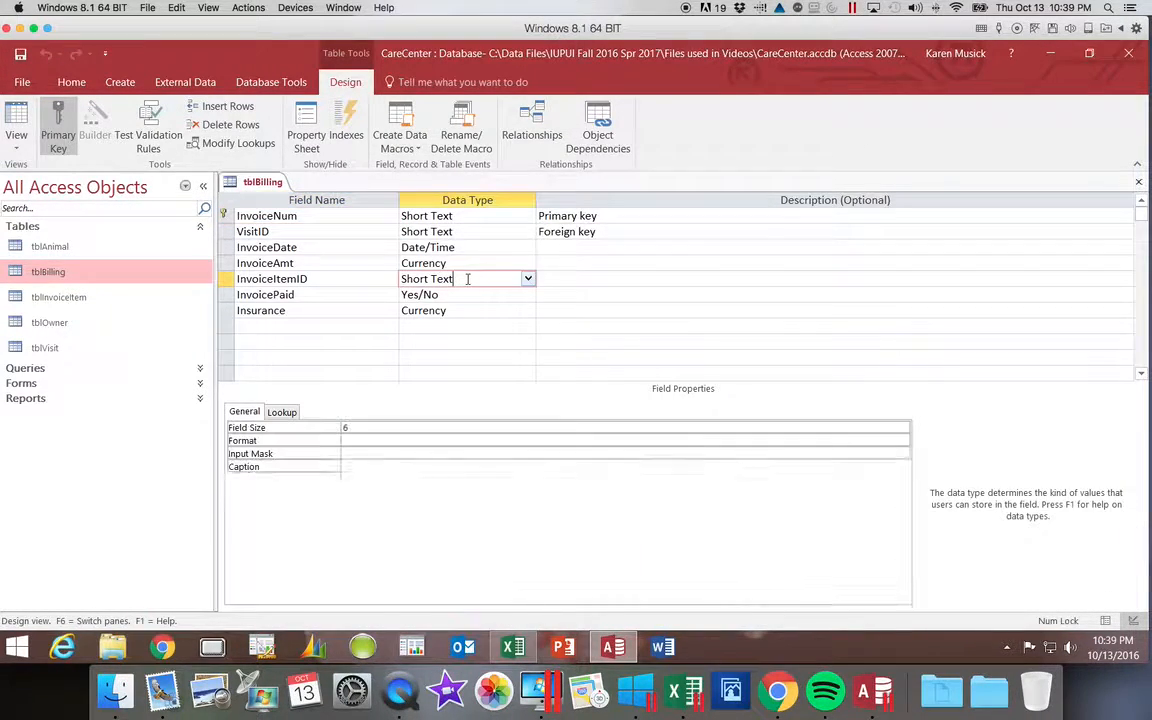
pyautogui.click(528, 280)
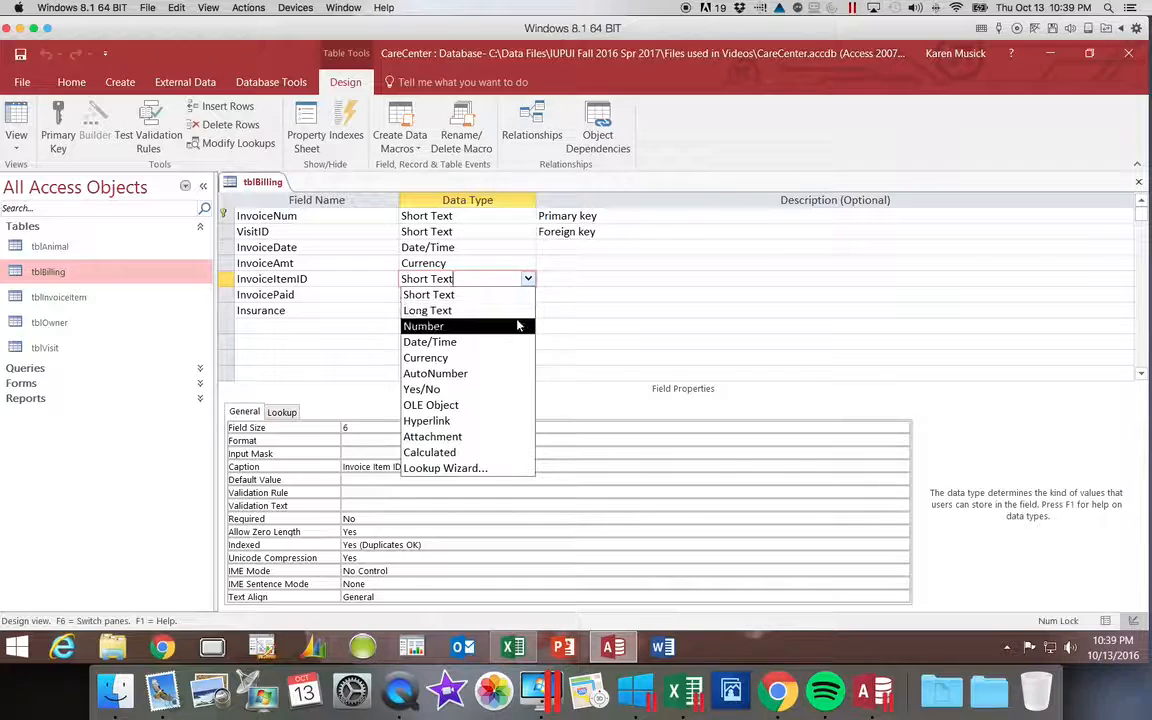
pyautogui.click(501, 469)
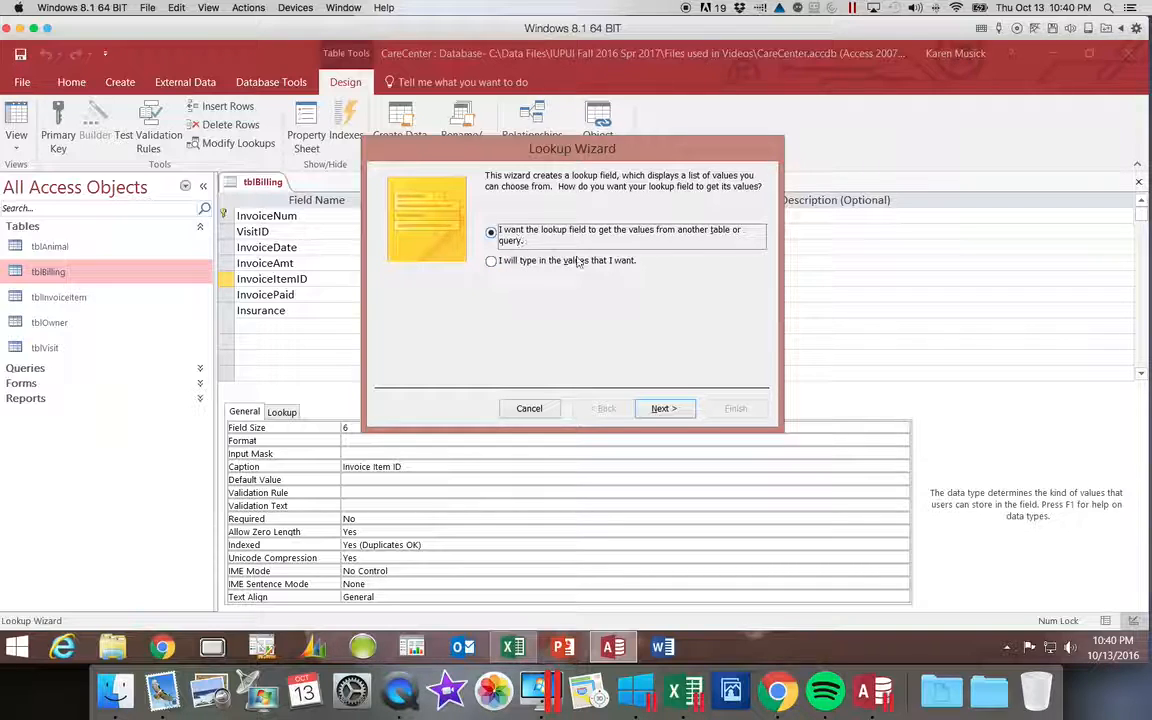
# Have the lookup take its values from the table tblInvoiceItem, including both the InvoiceItemID and InvoiceItemDesc fields.
pyautogui.click(661, 409)
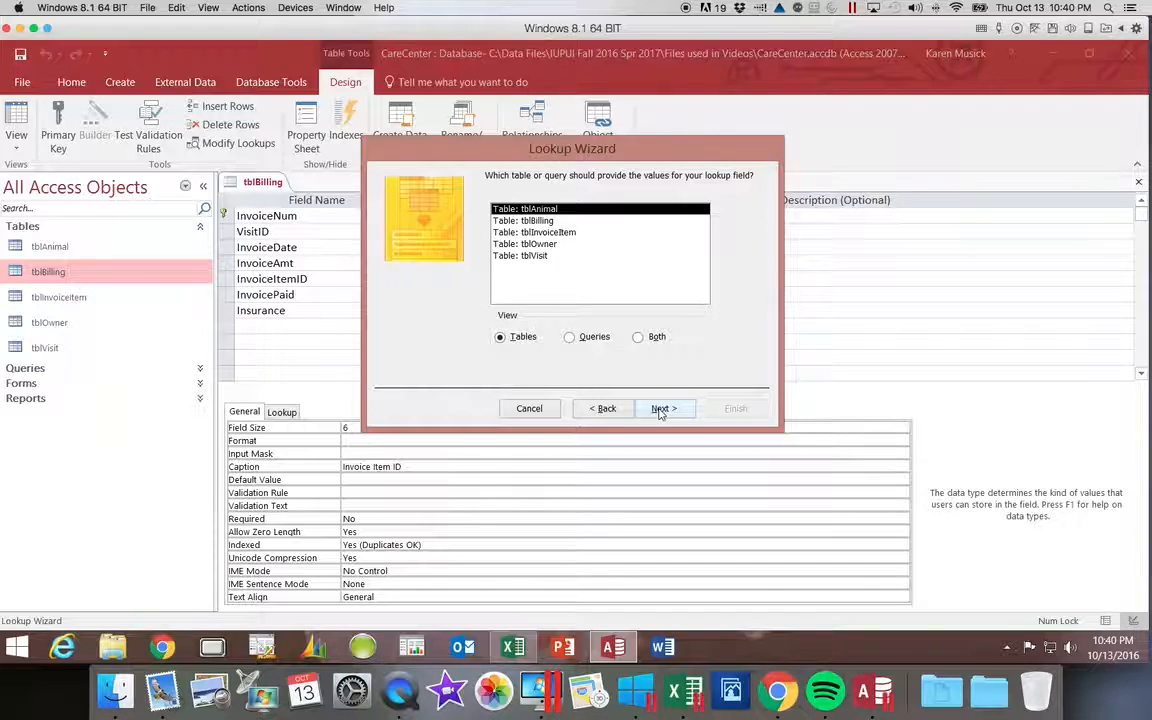
pyautogui.click(564, 233)
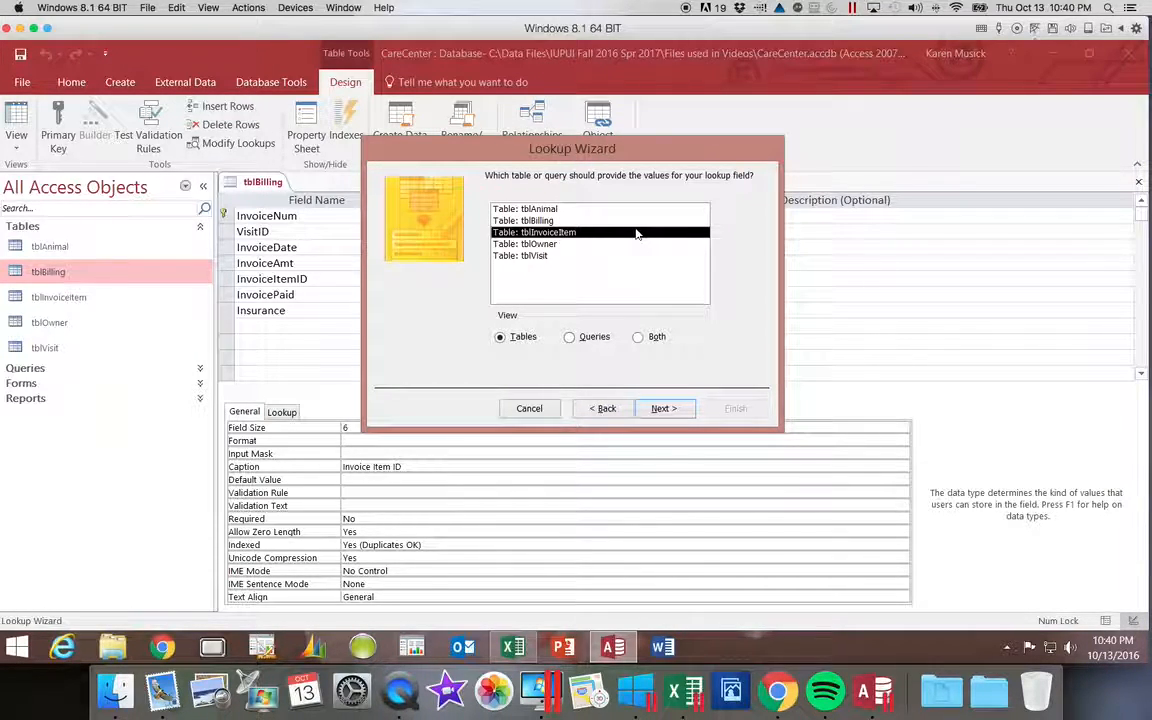
pyautogui.click(673, 410)
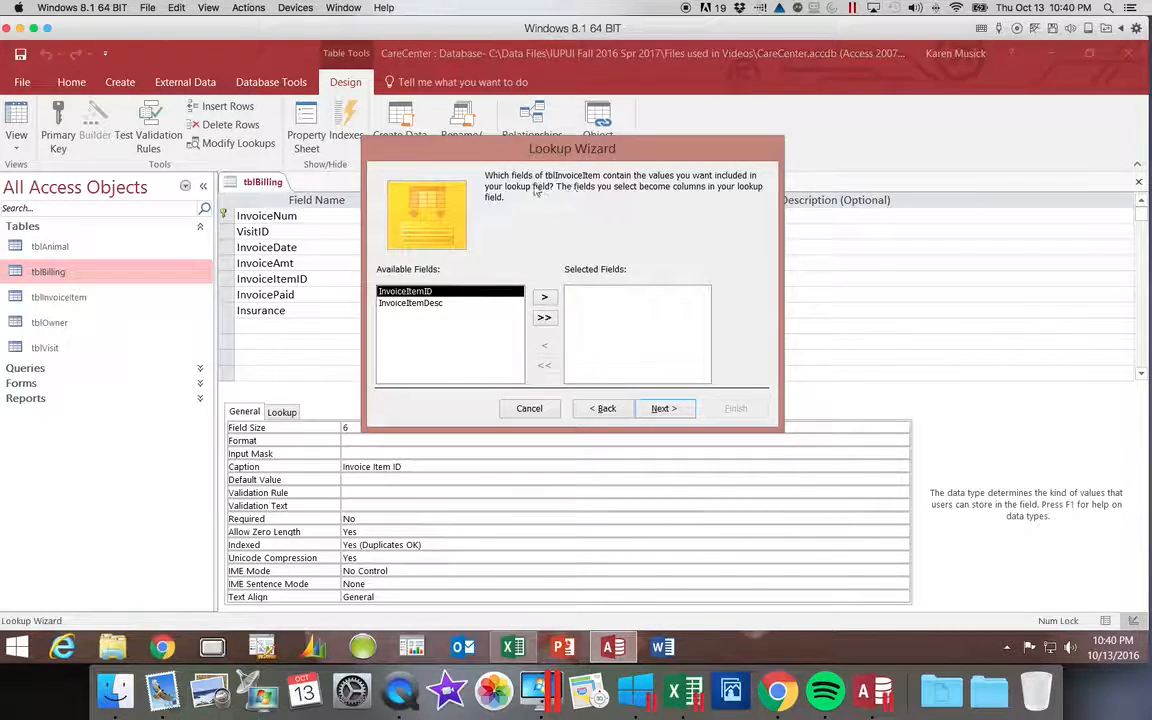
pyautogui.click(544, 318)
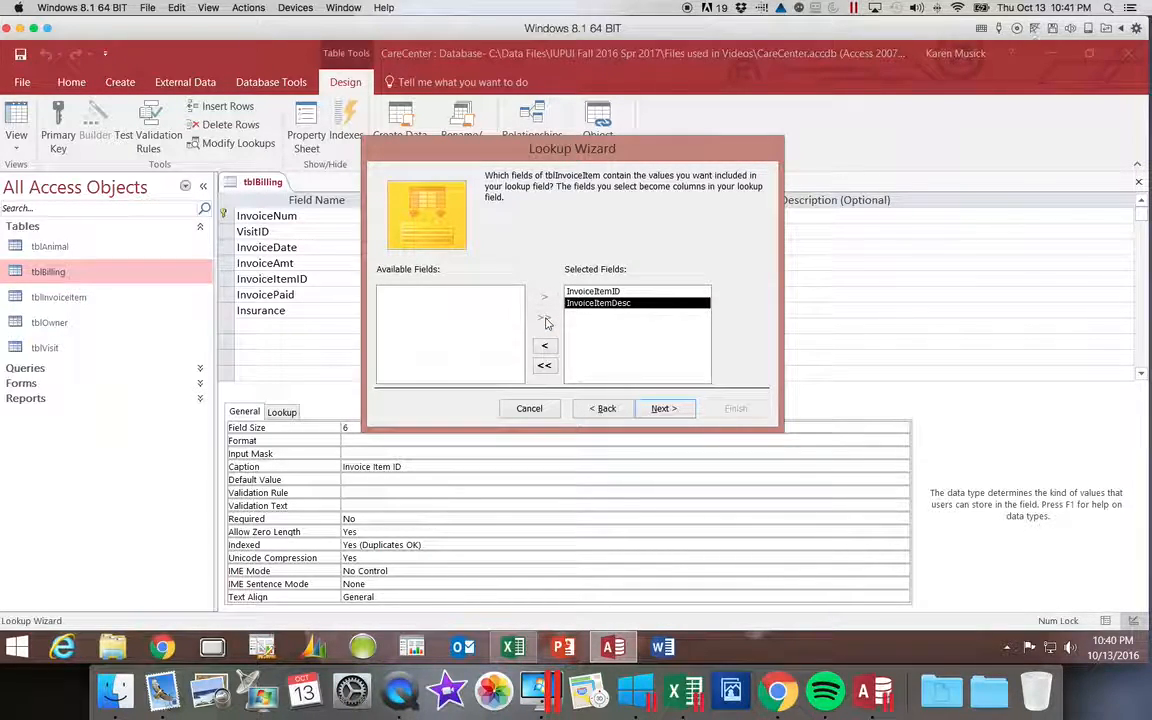
pyautogui.click(665, 410)
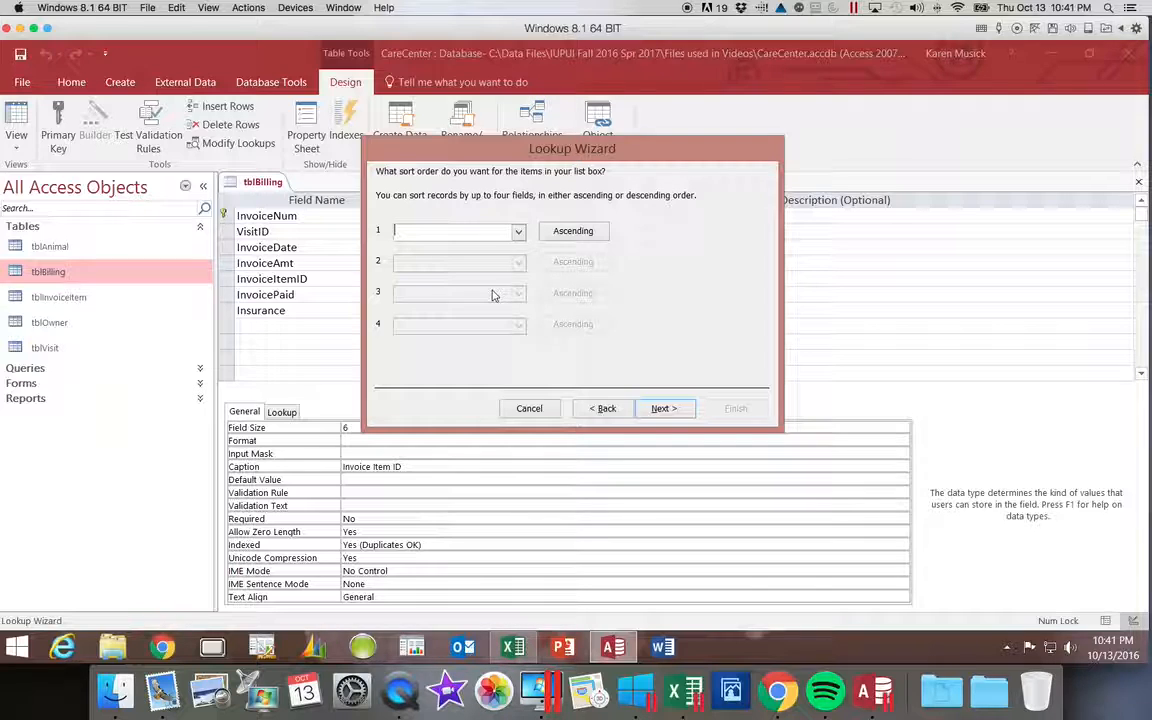
# Sort the lookup list by InvoiceItemDesc in ascending order and widen the Invoice Item Description column to fit its text.
pyautogui.click(517, 231)
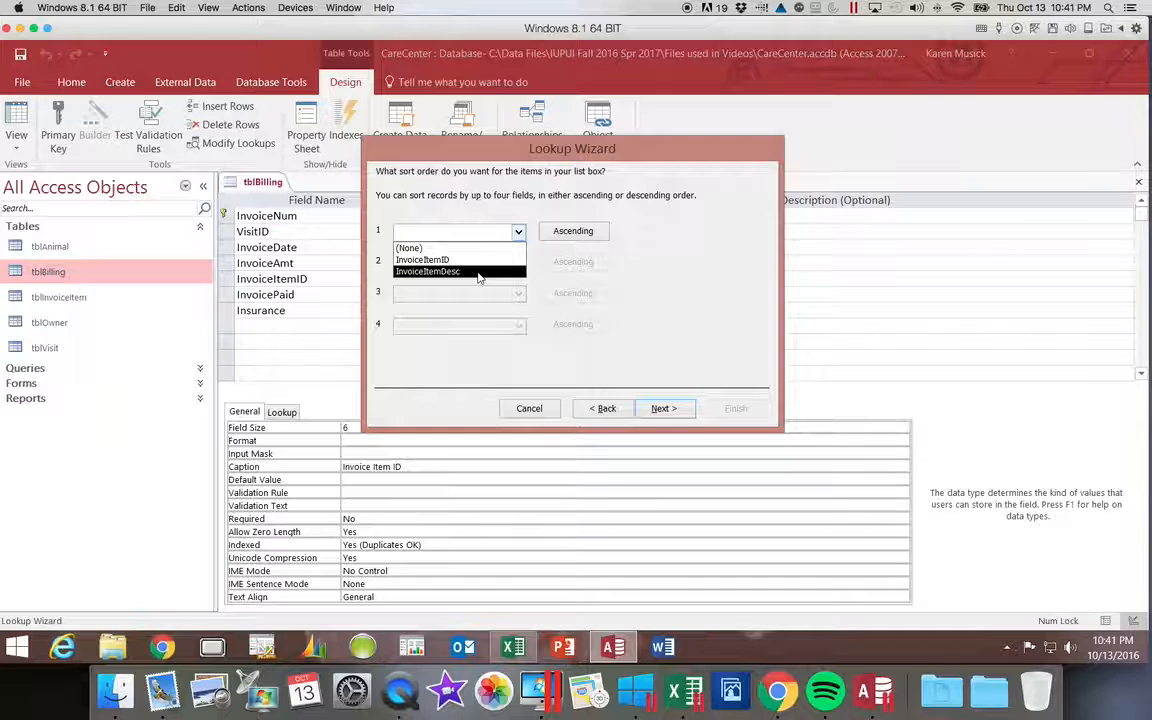
pyautogui.click(478, 272)
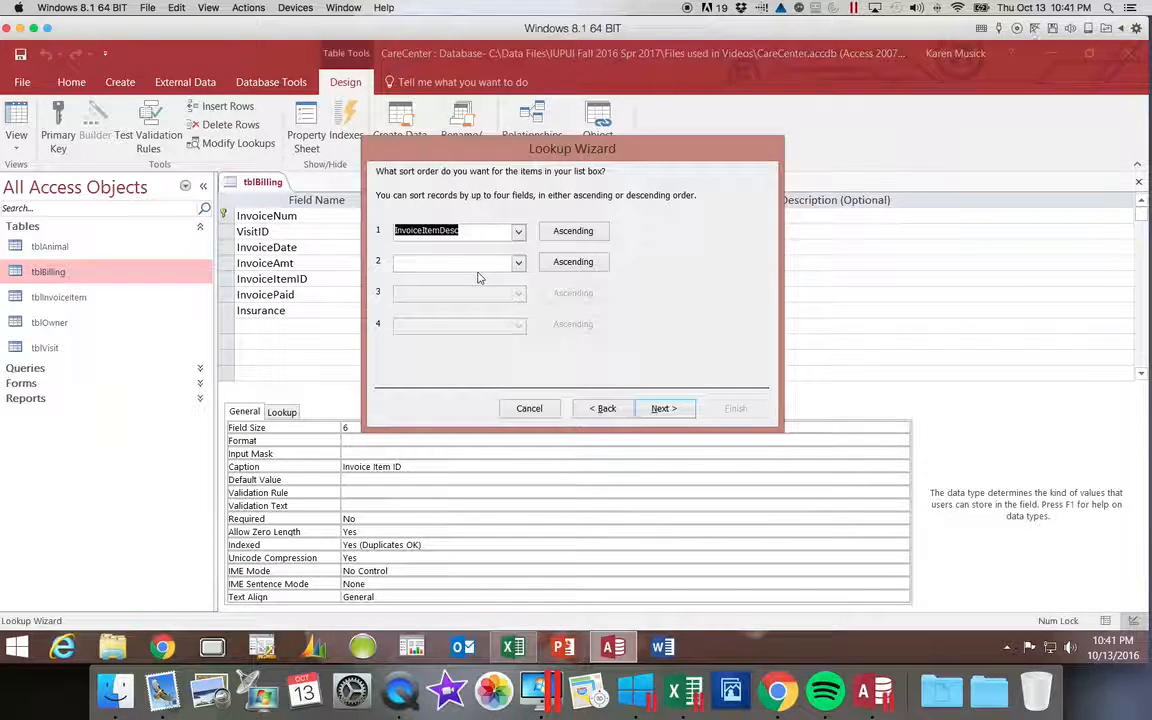
pyautogui.click(667, 411)
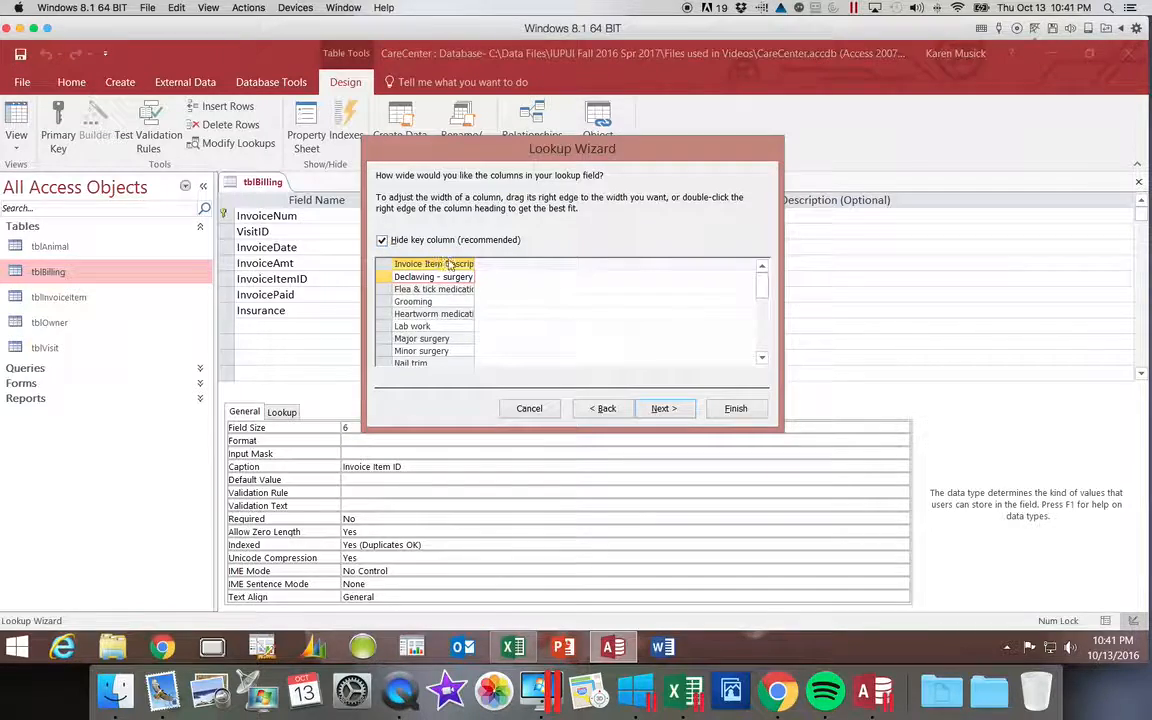
pyautogui.moveTo(474, 263); pyautogui.dragTo(518, 263)
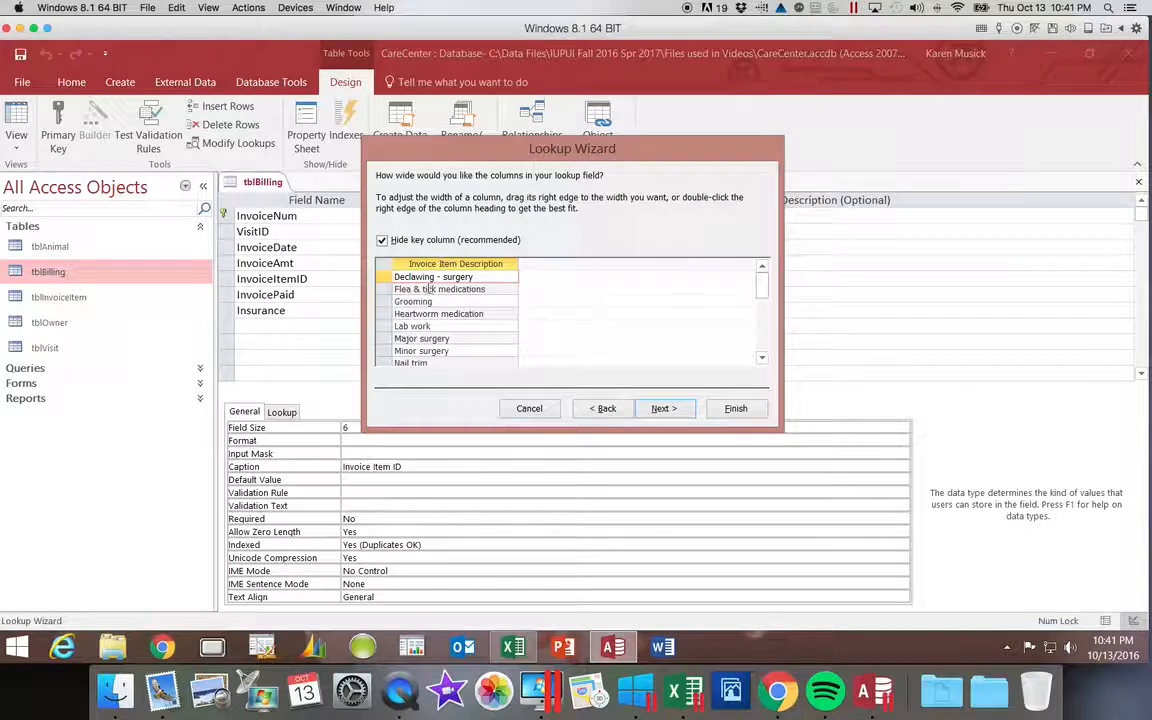
# Show the key column in the lookup and move the Invoice Item ID column after Invoice Item Description.
pyautogui.click(382, 241)
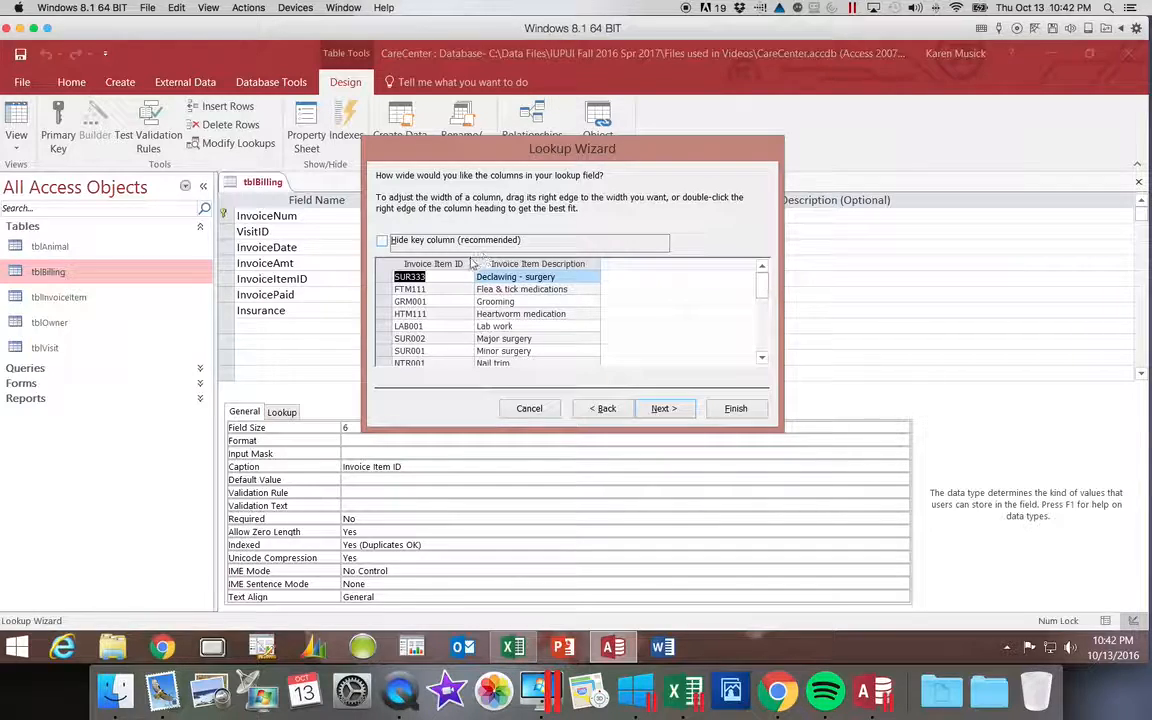
pyautogui.moveTo(457, 263)
pyautogui.mouseDown()
pyautogui.moveTo(445, 258)
pyautogui.moveTo(505, 258)
pyautogui.moveTo(455, 265)
pyautogui.mouseUp()
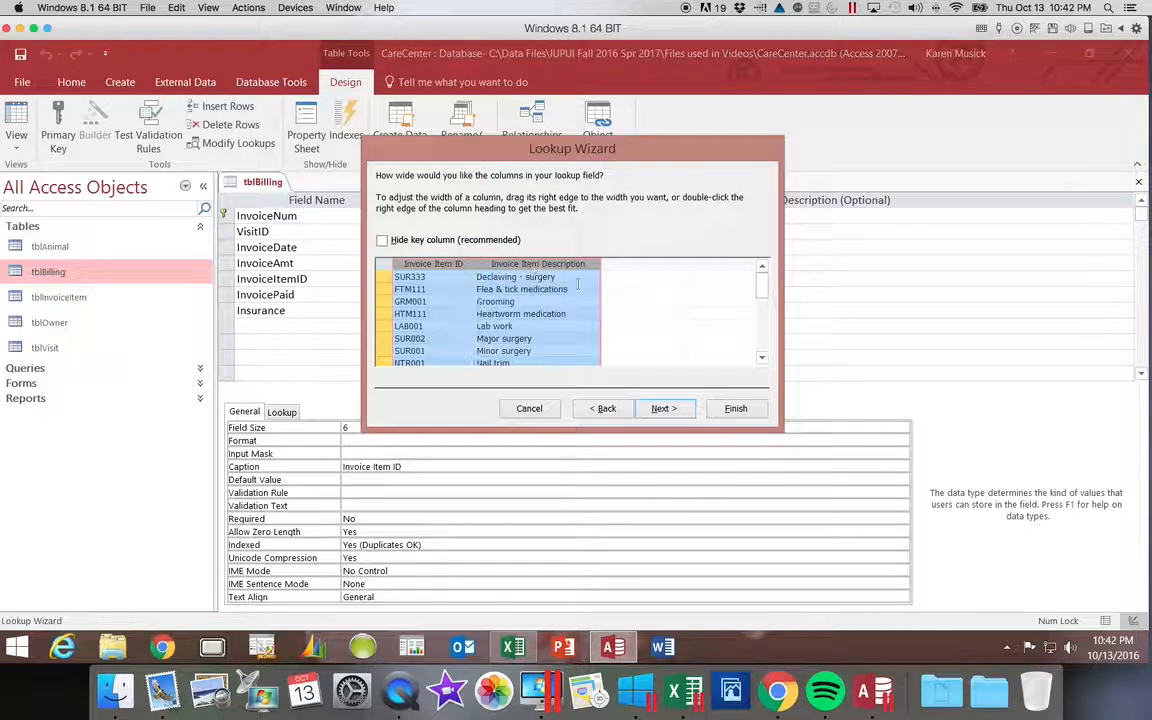
pyautogui.click(430, 240)
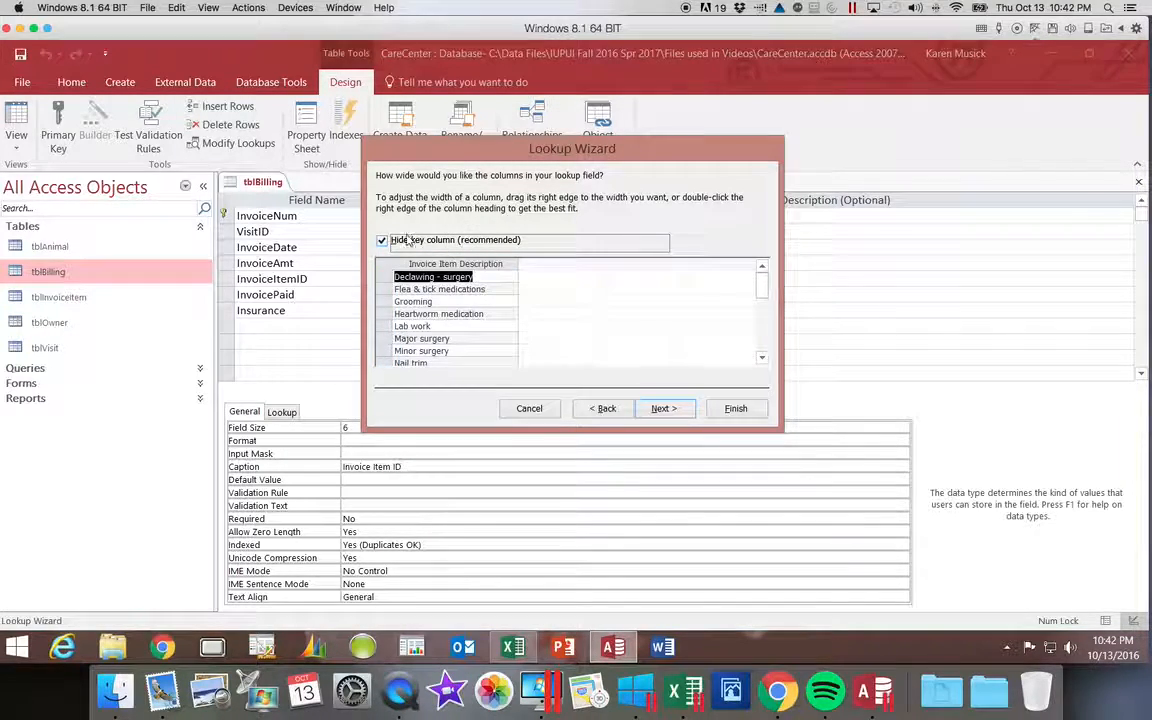
pyautogui.click(434, 241)
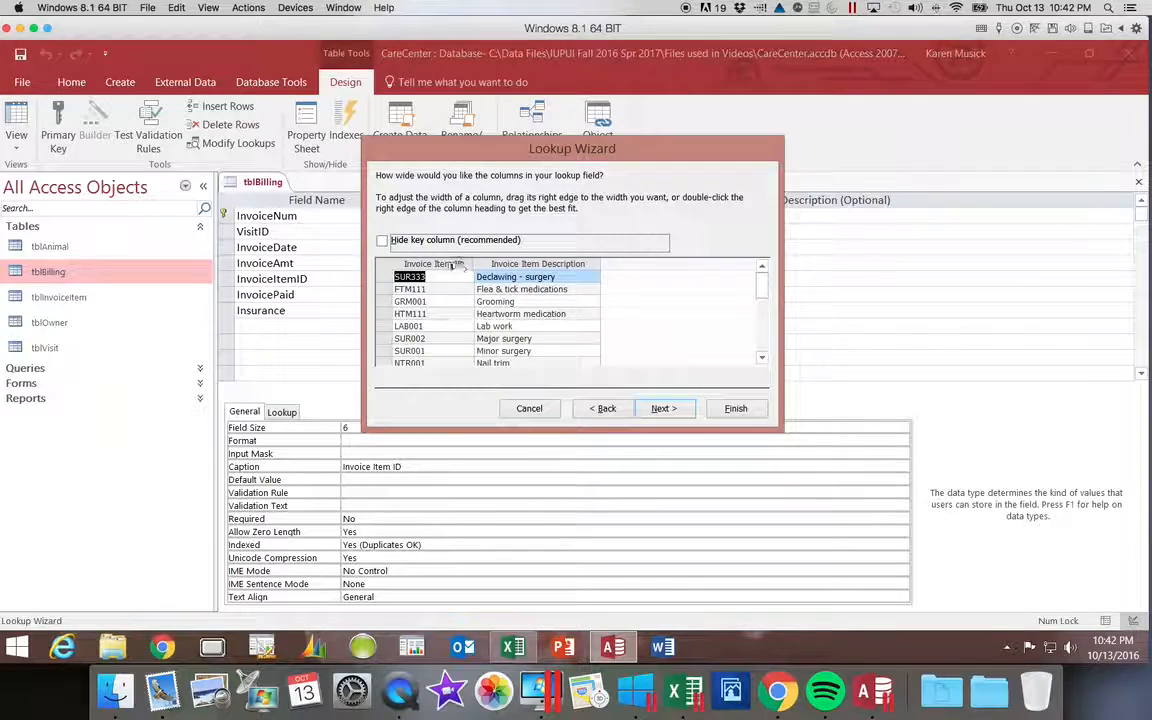
pyautogui.click(452, 264)
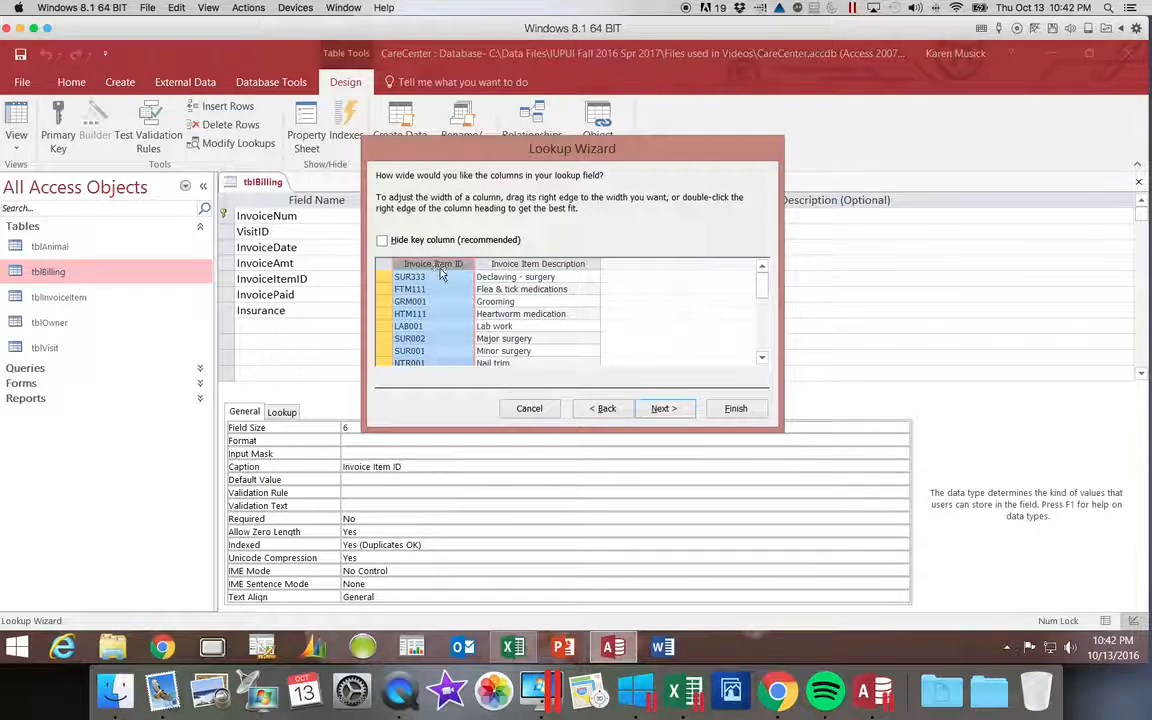
pyautogui.click(440, 268)
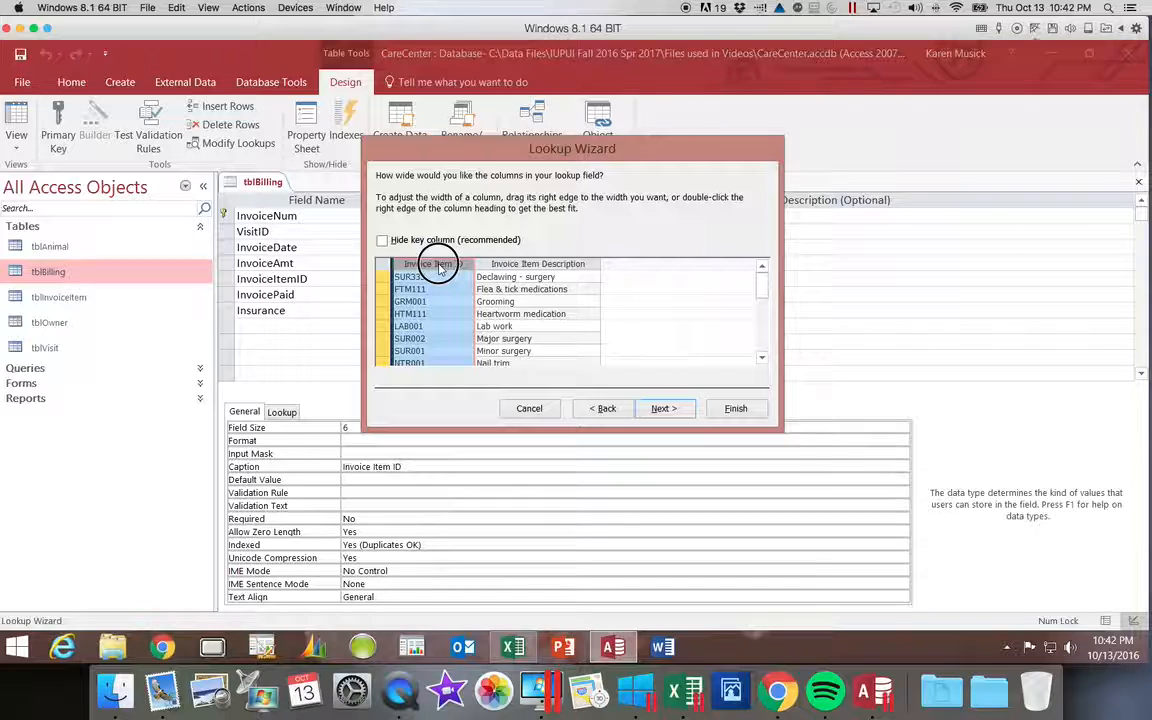
pyautogui.moveTo(440, 268); pyautogui.dragTo(630, 285)
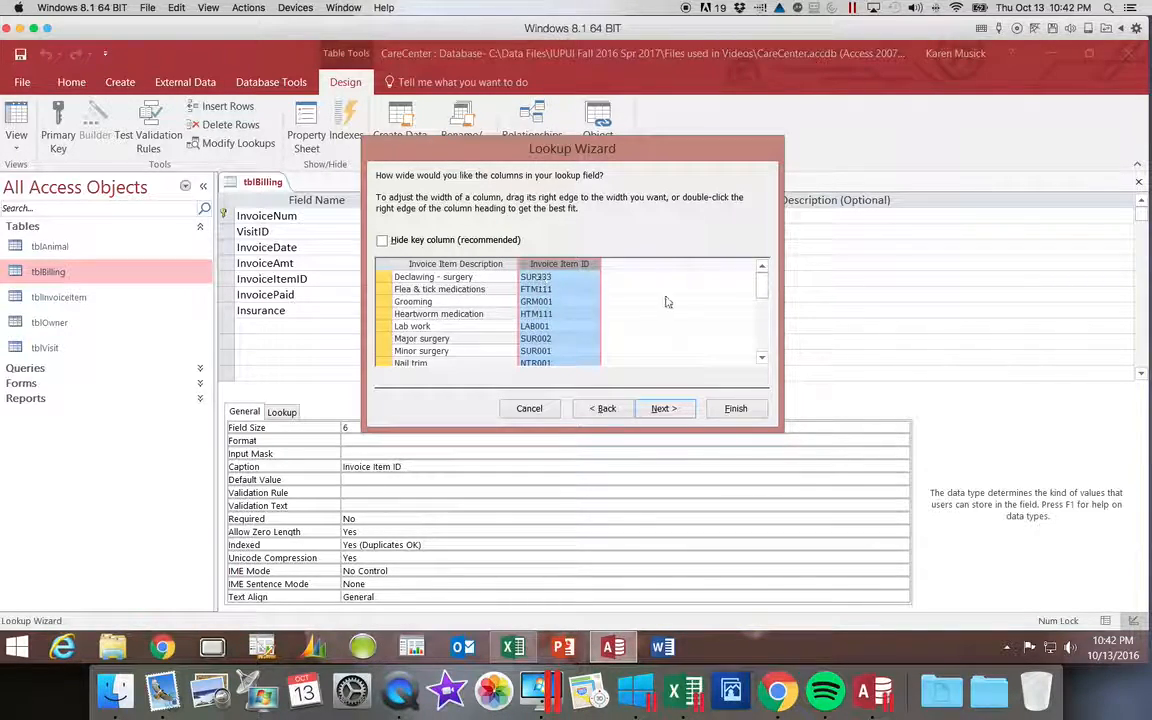
# Widen the Invoice Item Description and Invoice Item ID columns of the lookup slightly.
pyautogui.moveTo(764, 289)
pyautogui.mouseDown()
pyautogui.moveTo(764, 329)
pyautogui.moveTo(764, 277)
pyautogui.mouseUp()
pyautogui.moveTo(515, 264); pyautogui.dragTo(525, 264)
pyautogui.moveTo(608, 264); pyautogui.dragTo(612, 265)
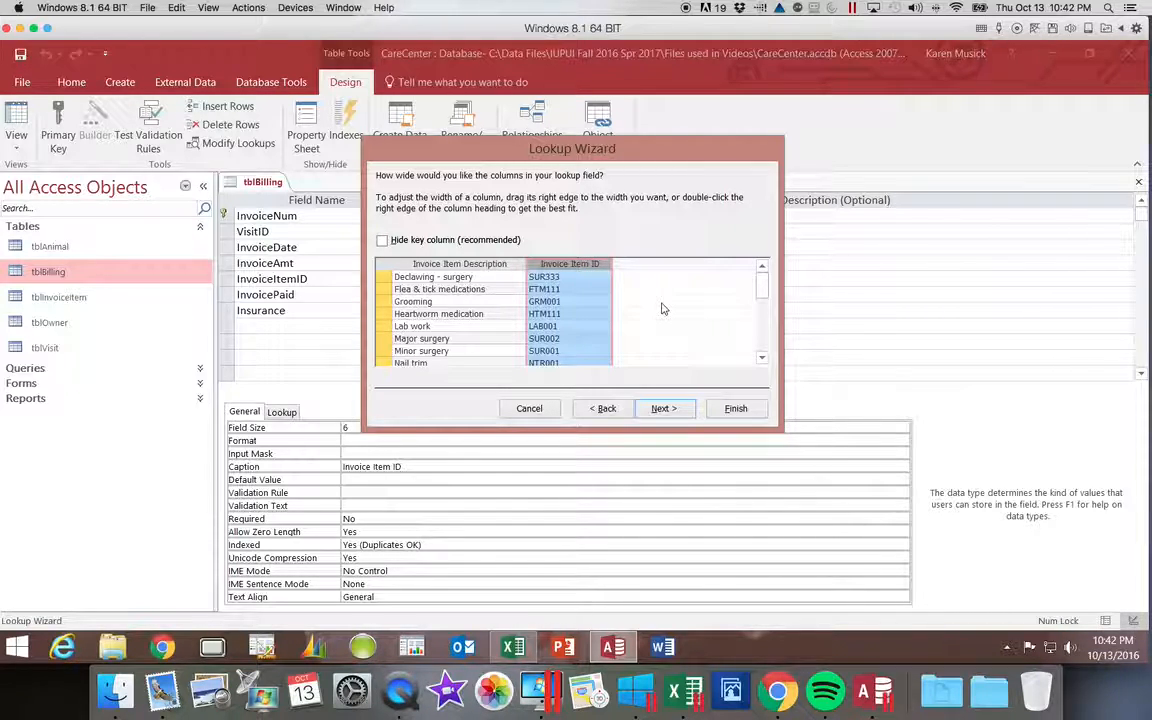
# Store the InvoiceItemID value in the lookup field, keep the label InvoiceItemID, and finish the wizard, saving the table.
pyautogui.click(664, 408)
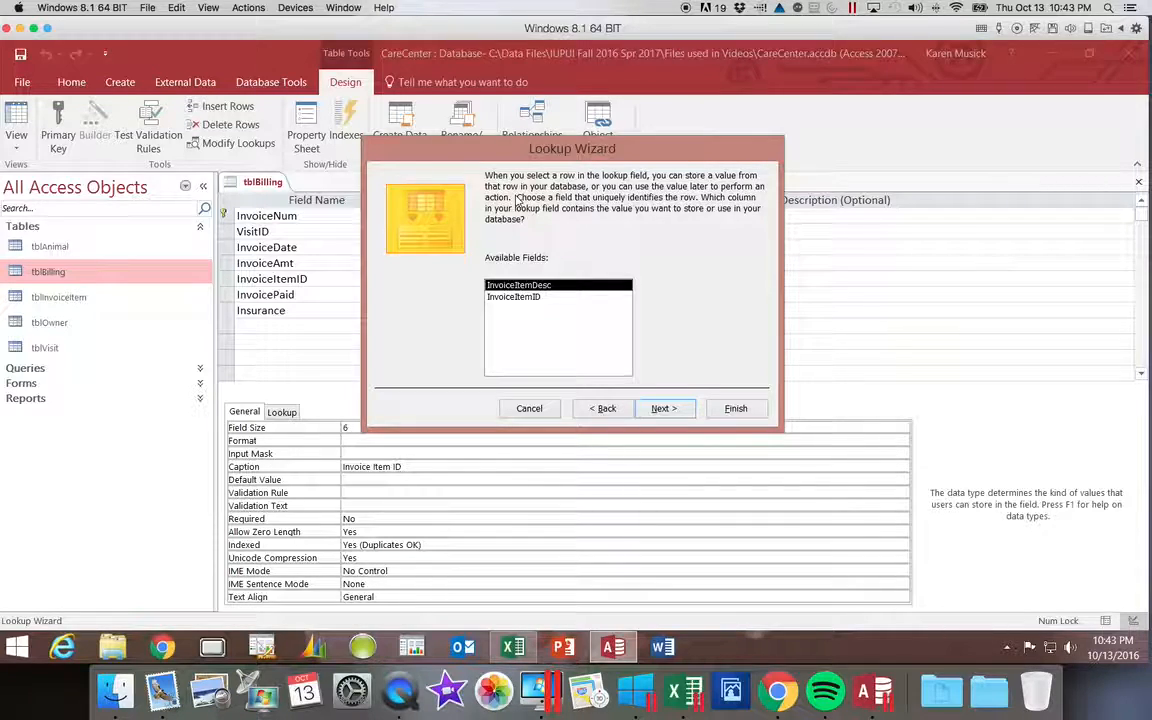
pyautogui.click(512, 297)
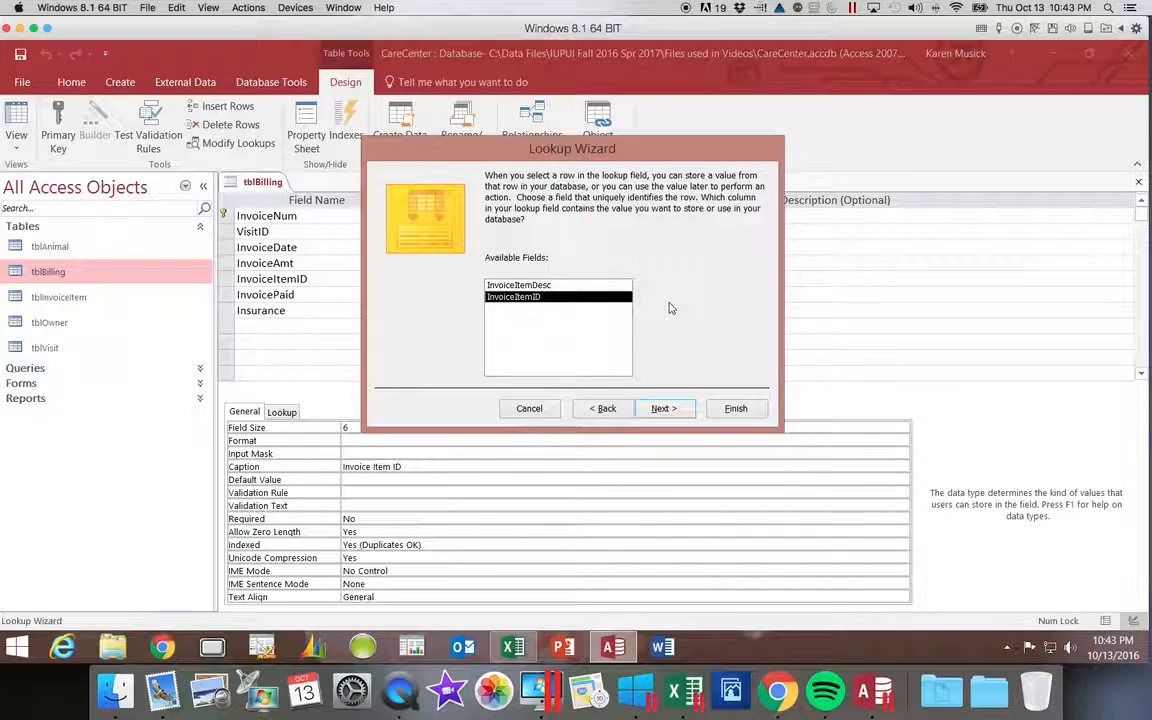
pyautogui.click(662, 410)
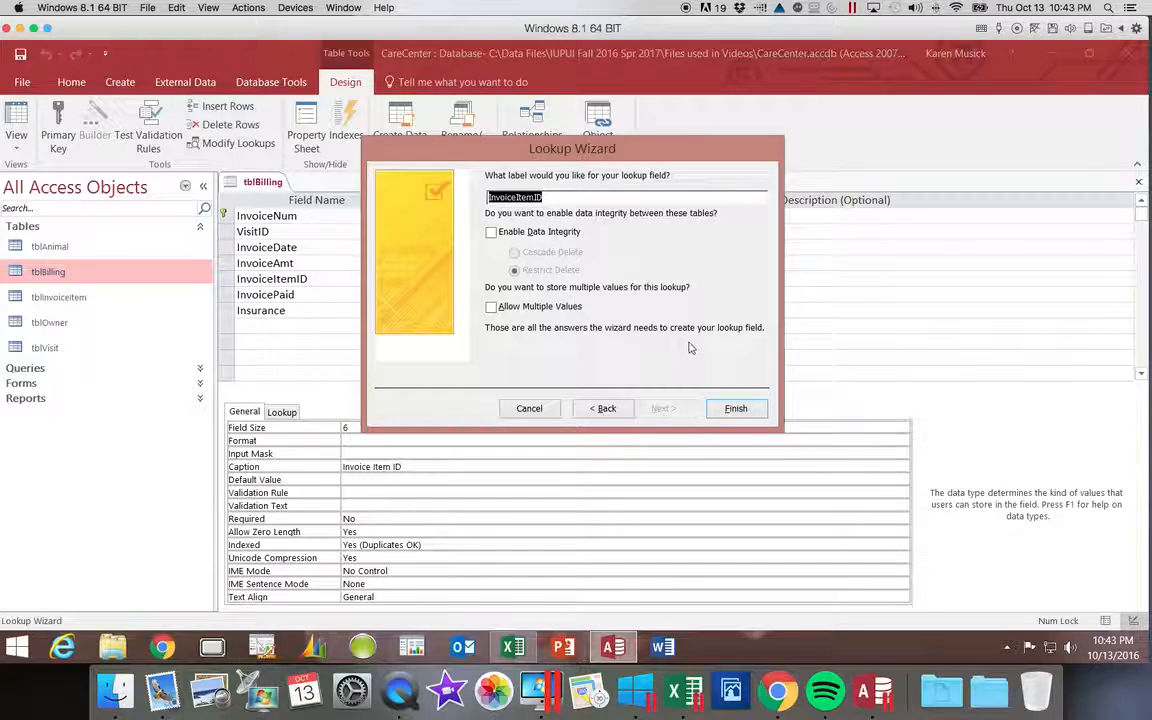
pyautogui.click(739, 410)
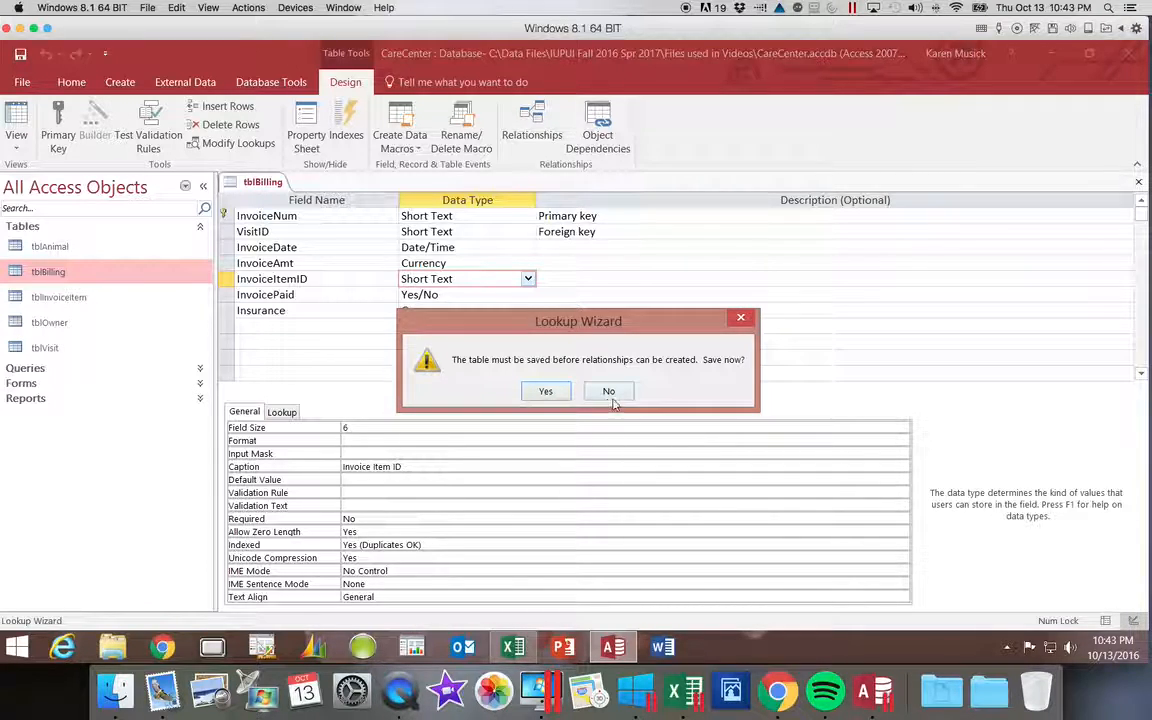
pyautogui.click(548, 399)
pyautogui.click(548, 394)
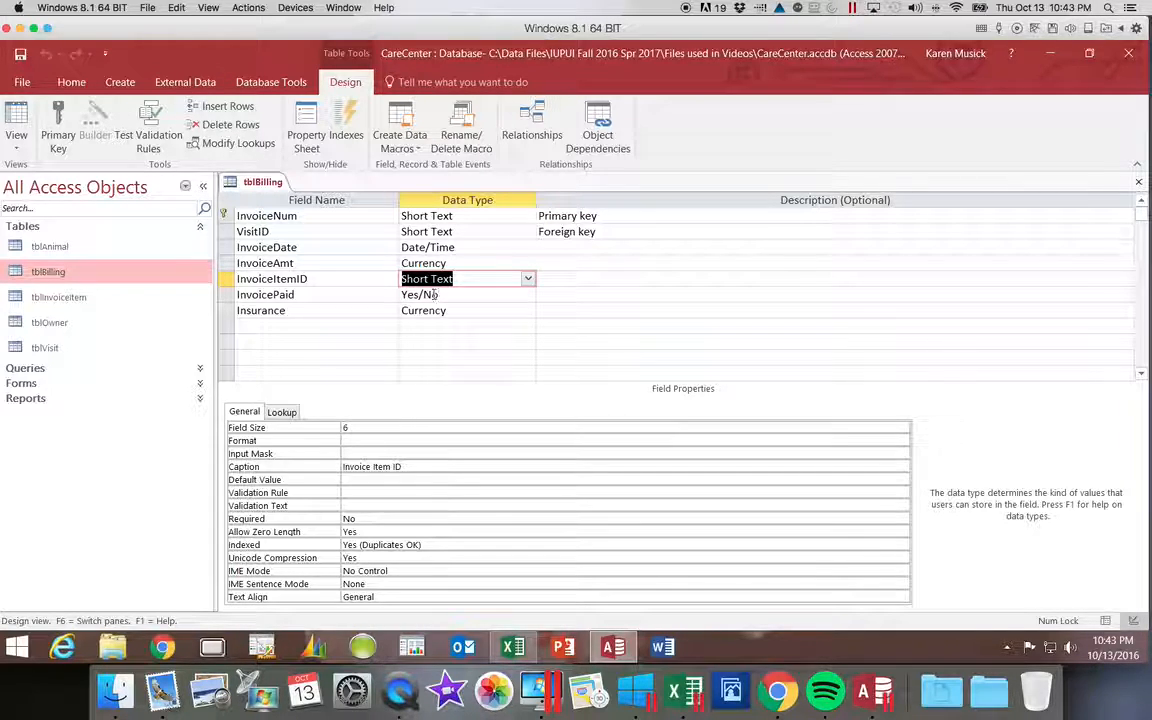
# Switch tblBilling to Datasheet View and widen the Invoice Item ID column to fit its contents.
pyautogui.click(18, 155)
pyautogui.click(20, 172)
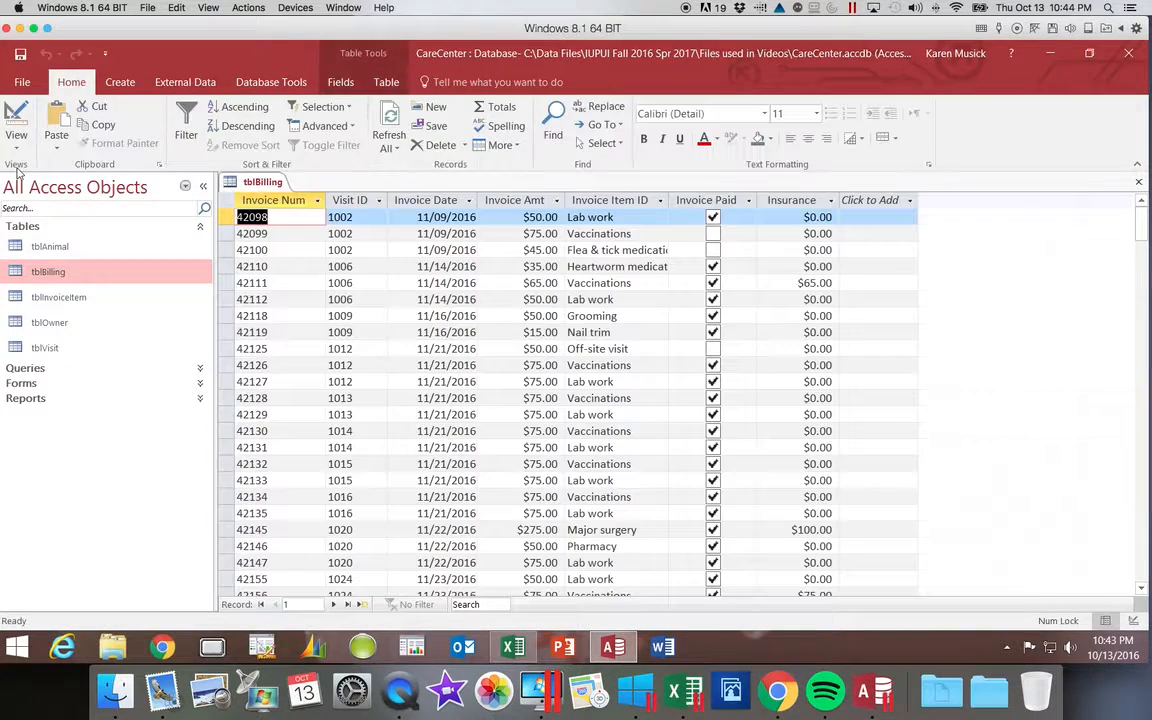
pyautogui.click(644, 220)
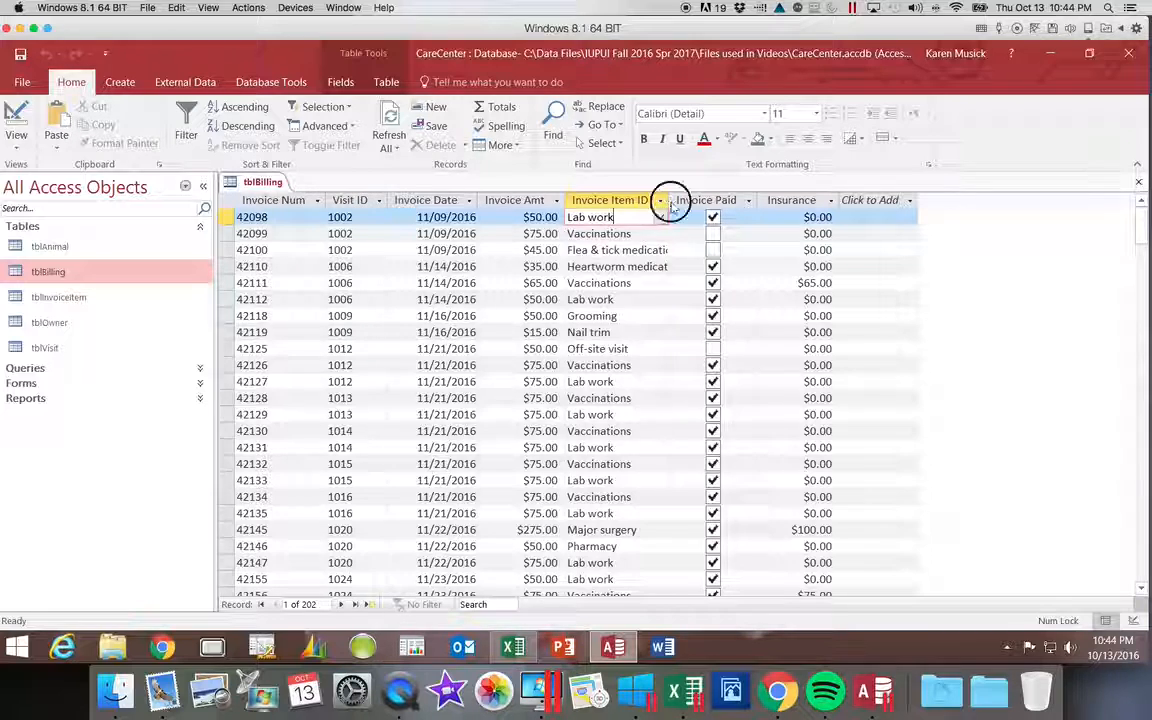
pyautogui.doubleClick(668, 201)
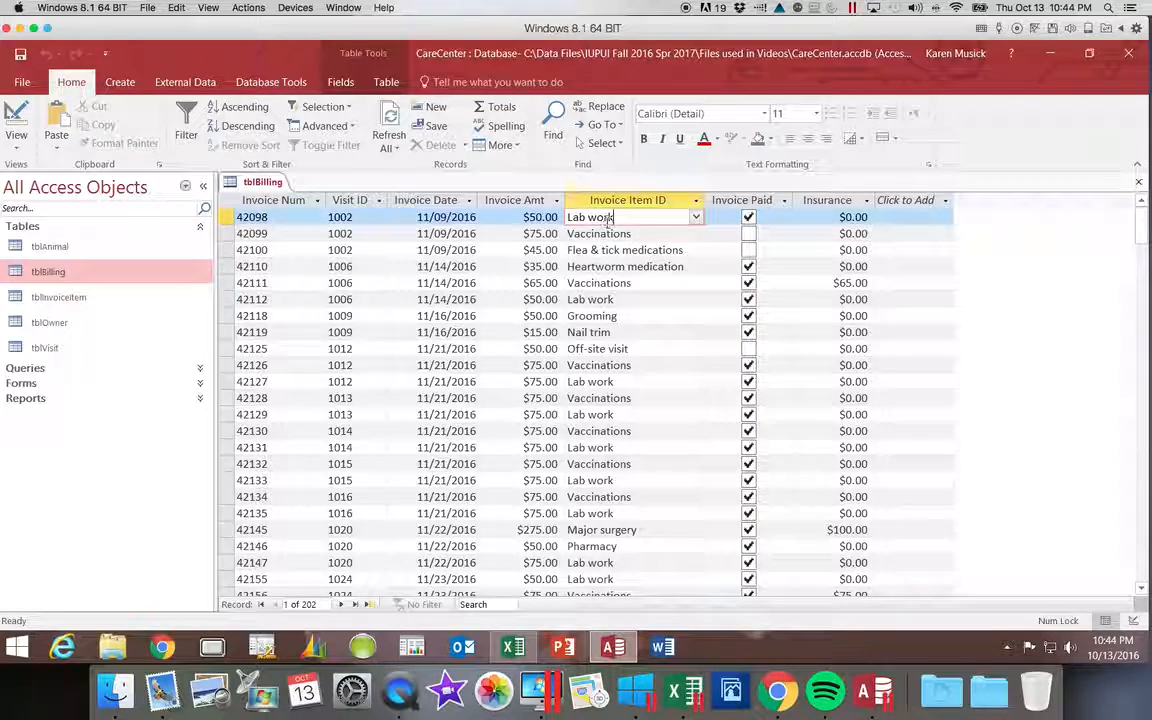
# Check the Invoice Item ID lookup list in the first record and in the first Major surgery record, keeping their values.
pyautogui.click(696, 217)
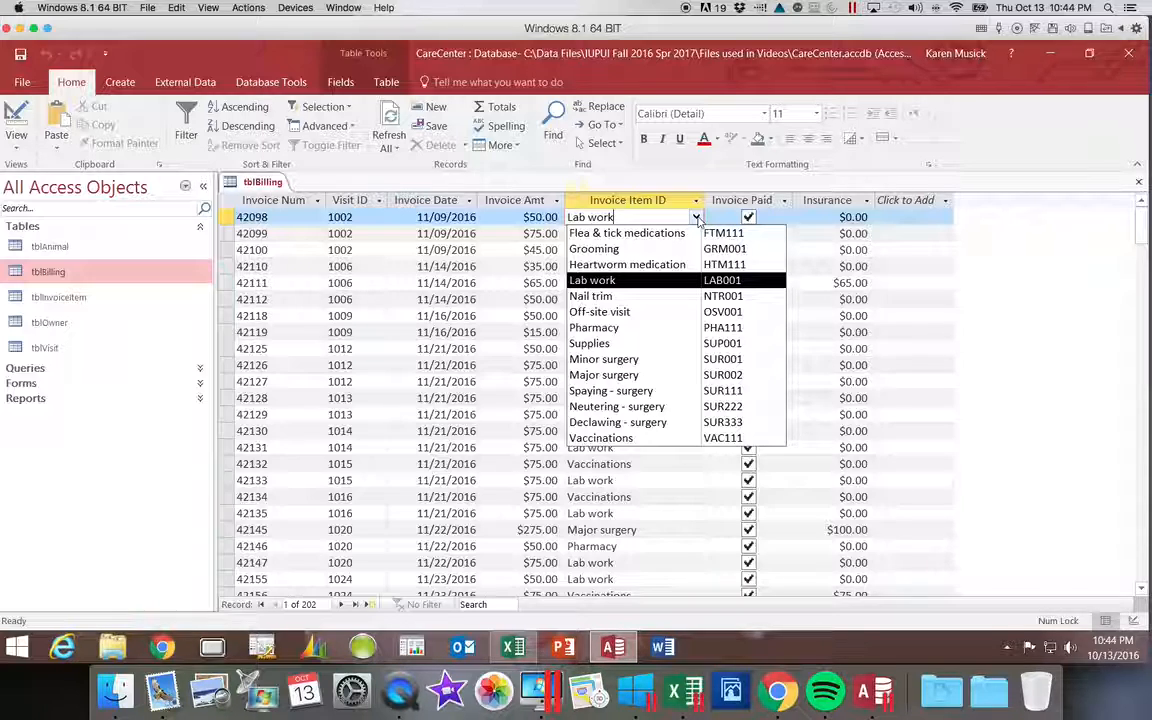
pyautogui.click(698, 219)
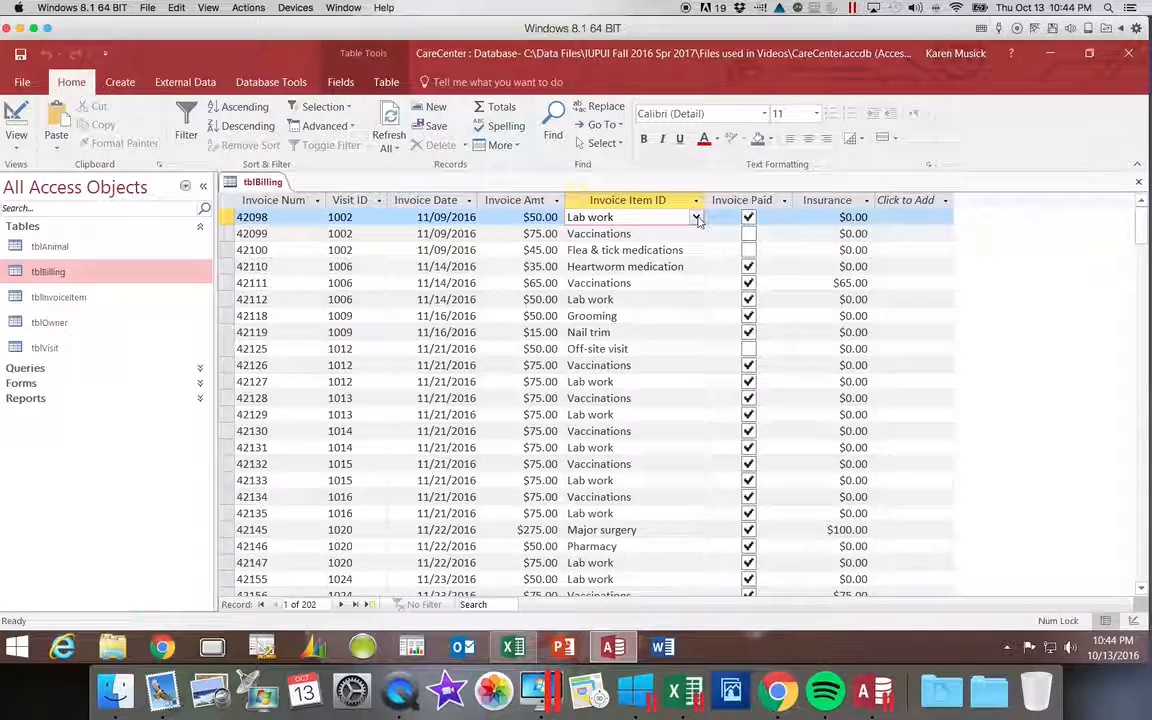
pyautogui.click(668, 531)
pyautogui.click(697, 531)
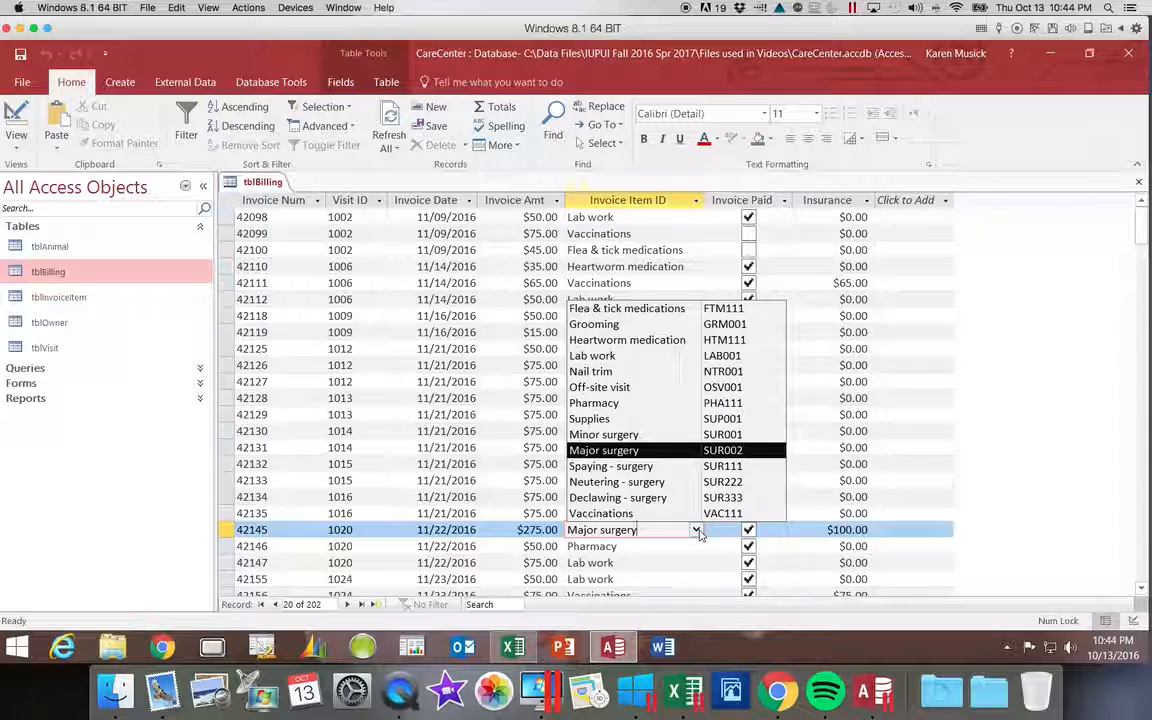
pyautogui.click(697, 531)
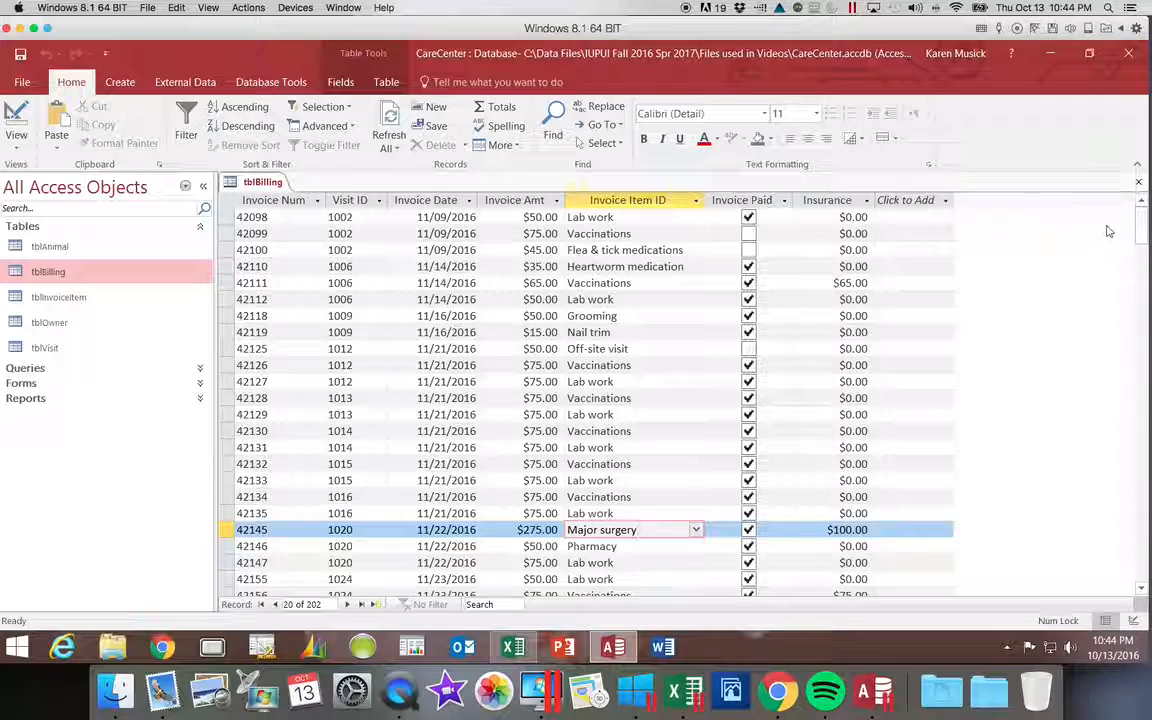
# Close tblBilling with its layout changes saved, and open the database relationships layout.
pyautogui.click(1138, 181)
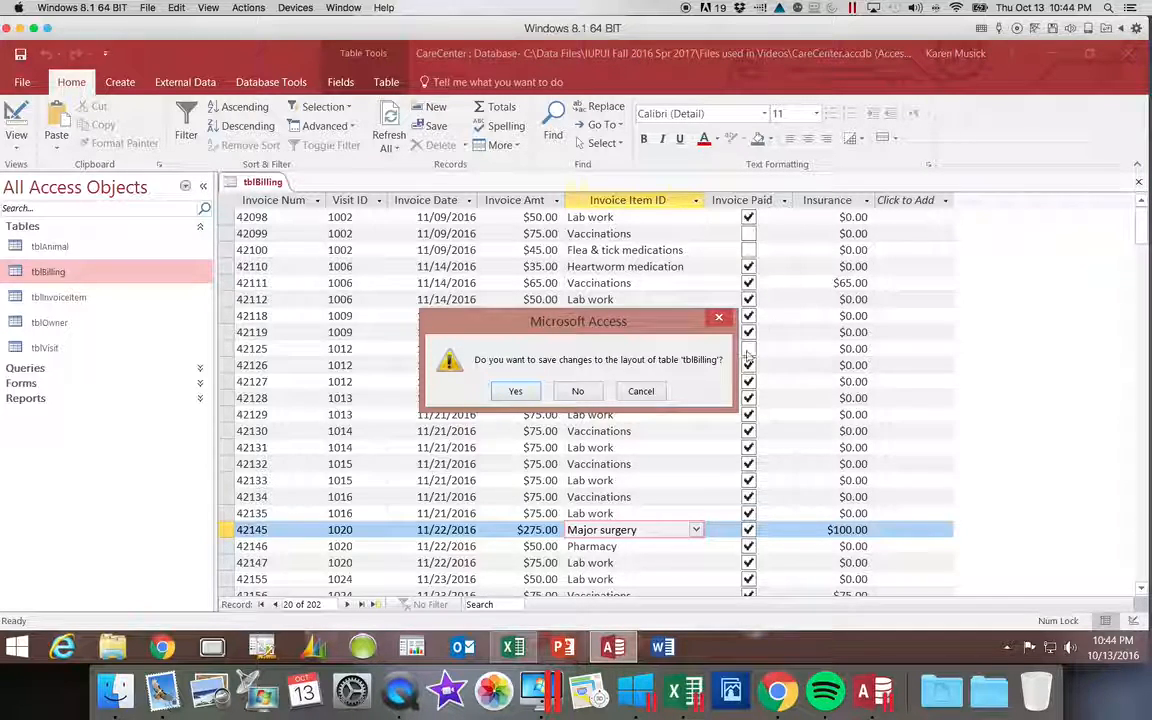
pyautogui.click(515, 391)
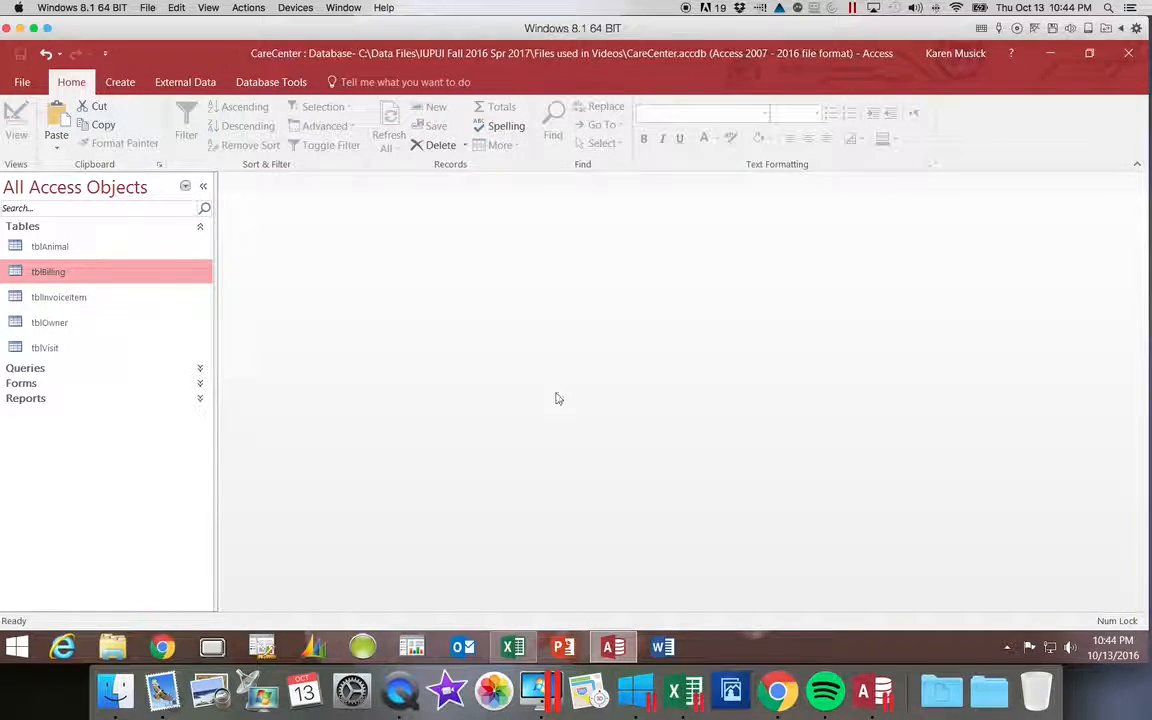
pyautogui.click(285, 84)
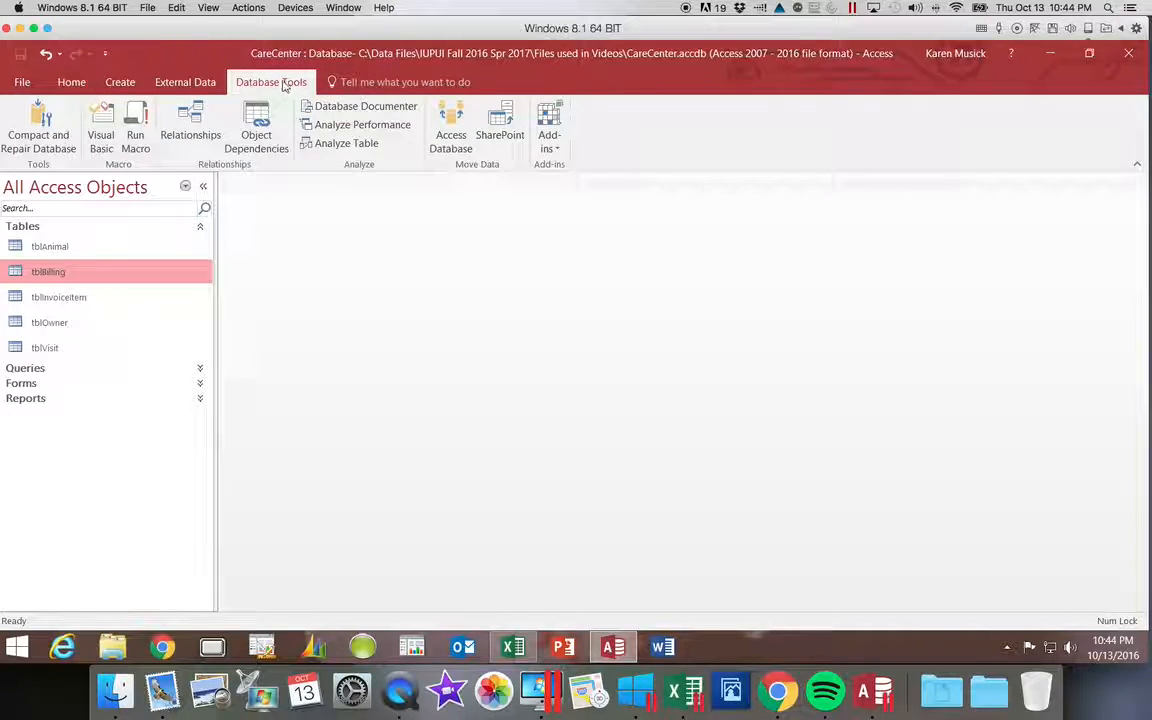
pyautogui.click(180, 128)
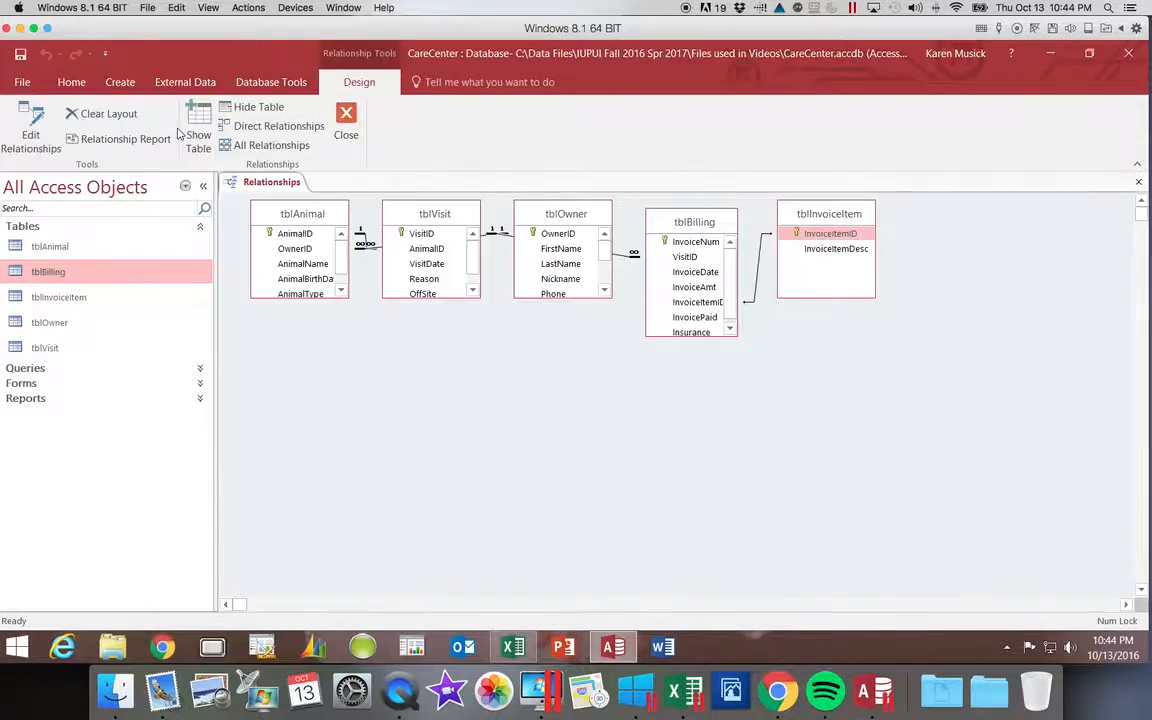
# Enforce referential integrity on the relationship between tblInvoiceItem and tblBilling, then save and close the relationships layout.
pyautogui.click(758, 277)
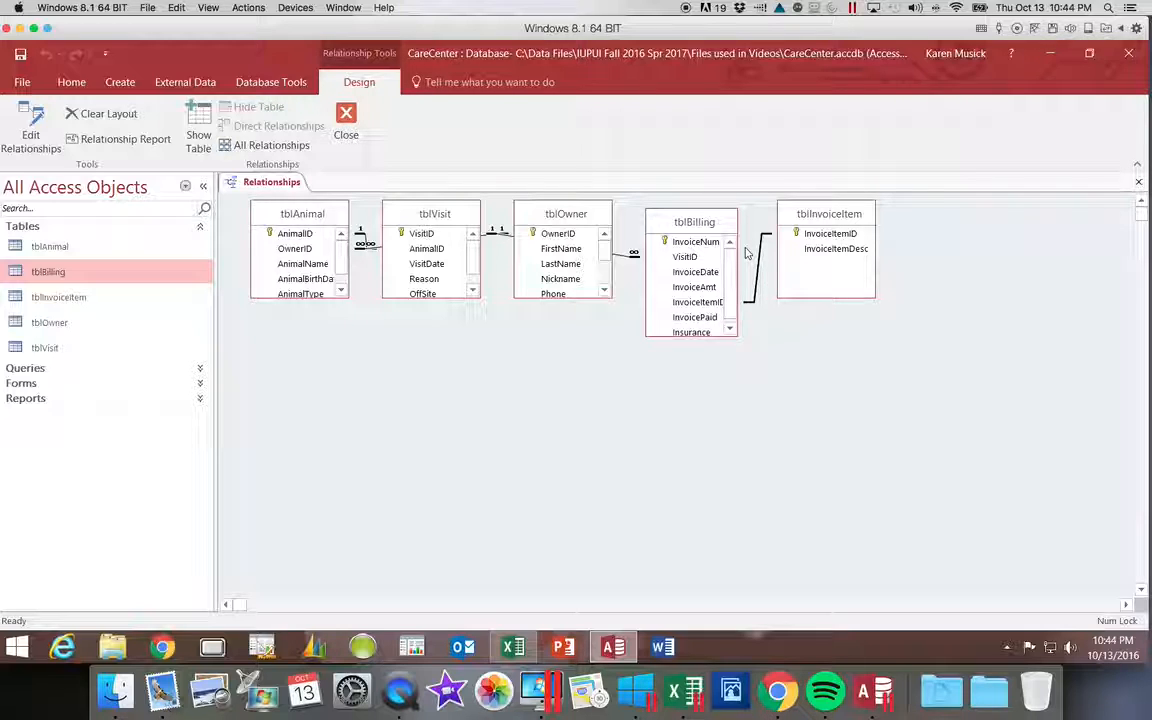
pyautogui.rightClick(760, 258)
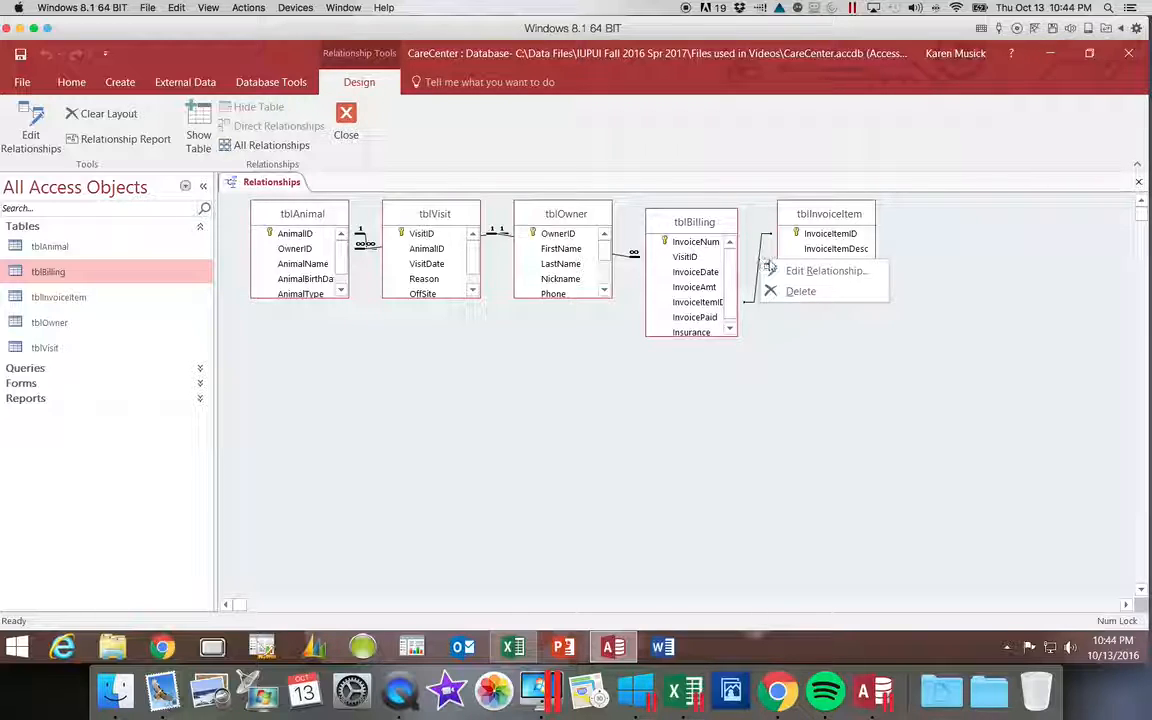
pyautogui.click(763, 270)
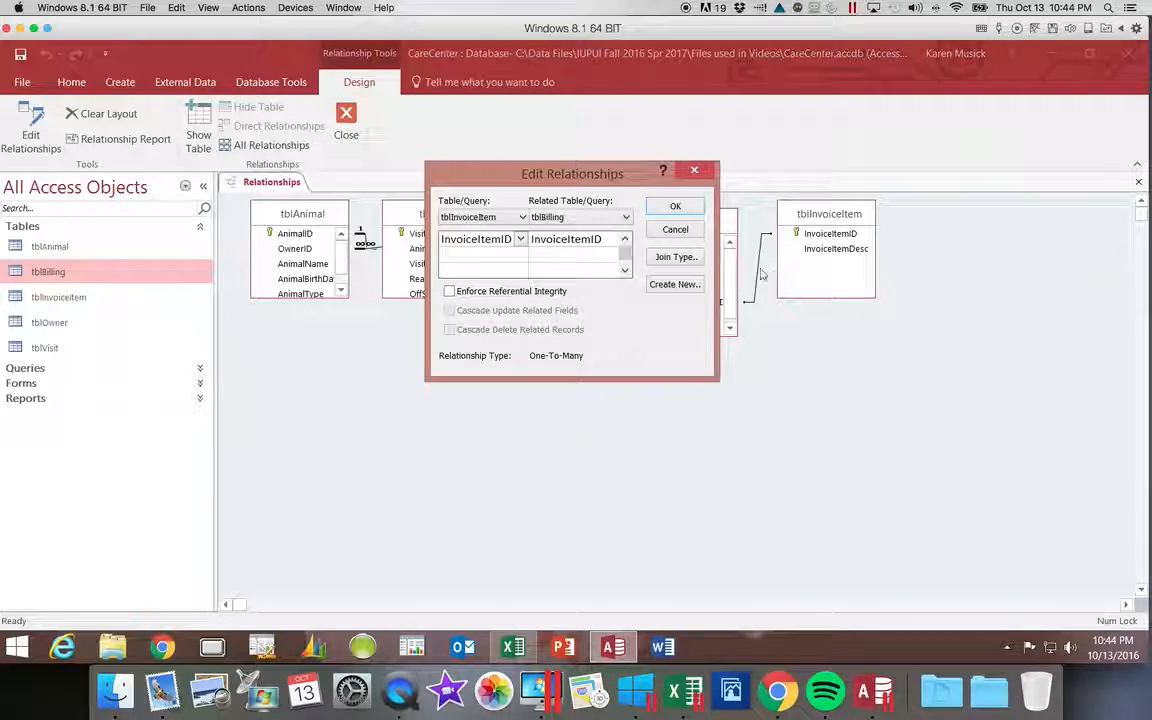
pyautogui.click(471, 292)
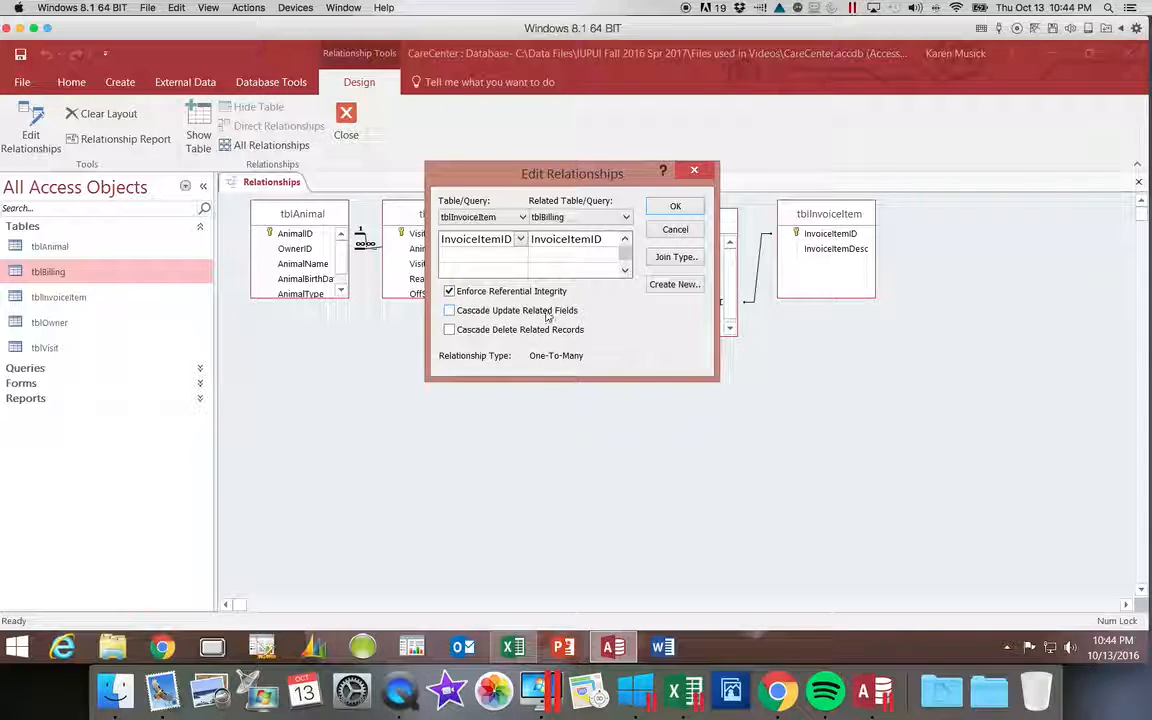
pyautogui.click(673, 208)
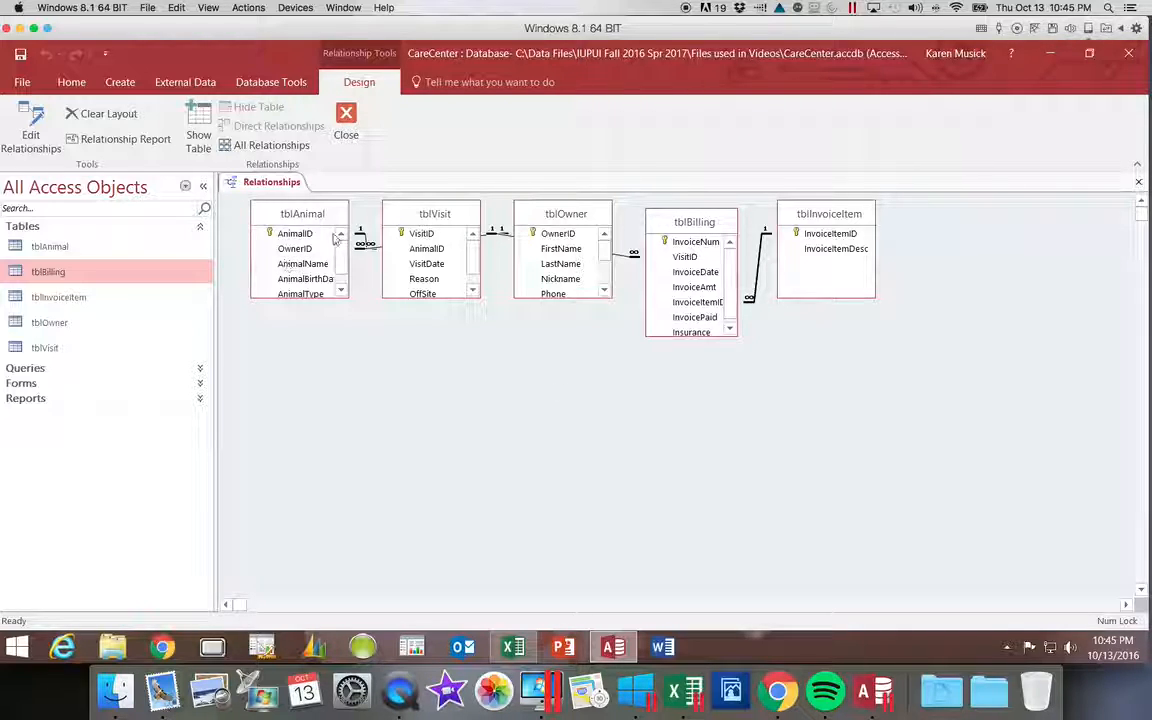
pyautogui.click(20, 57)
pyautogui.click(1138, 181)
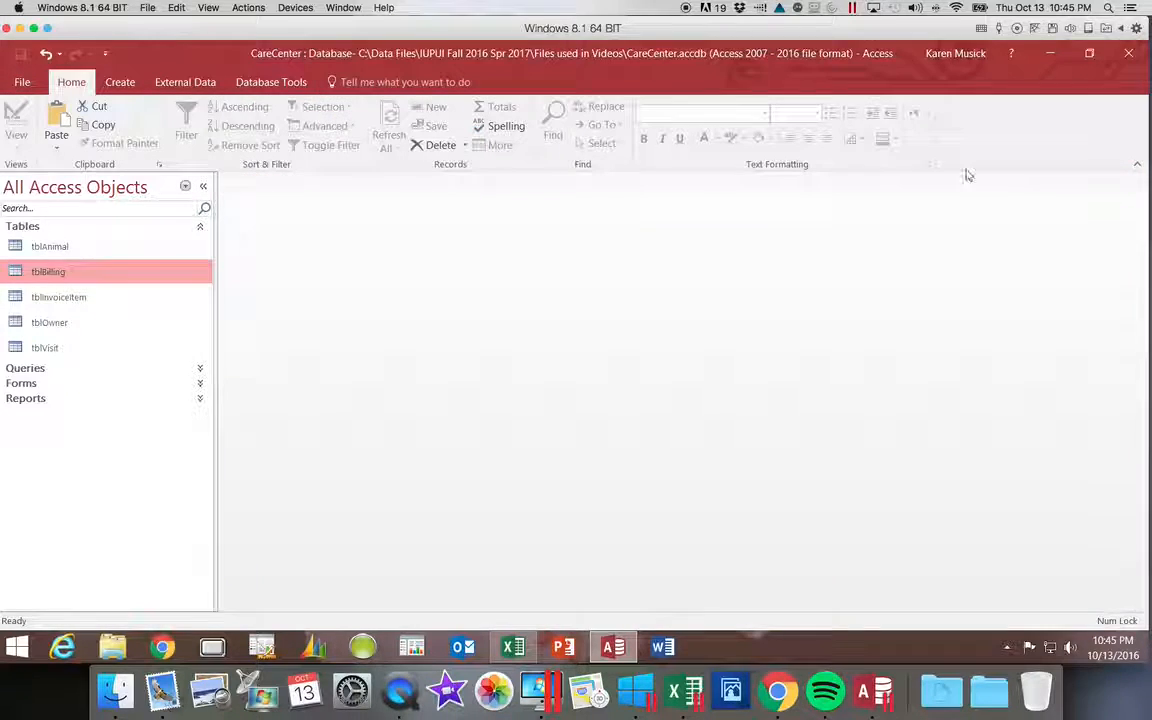
# Reopen tblBilling, check the Invoice Item ID lookup list in a Lab work record, and close the table.
pyautogui.click(64, 274)
pyautogui.click(64, 274)
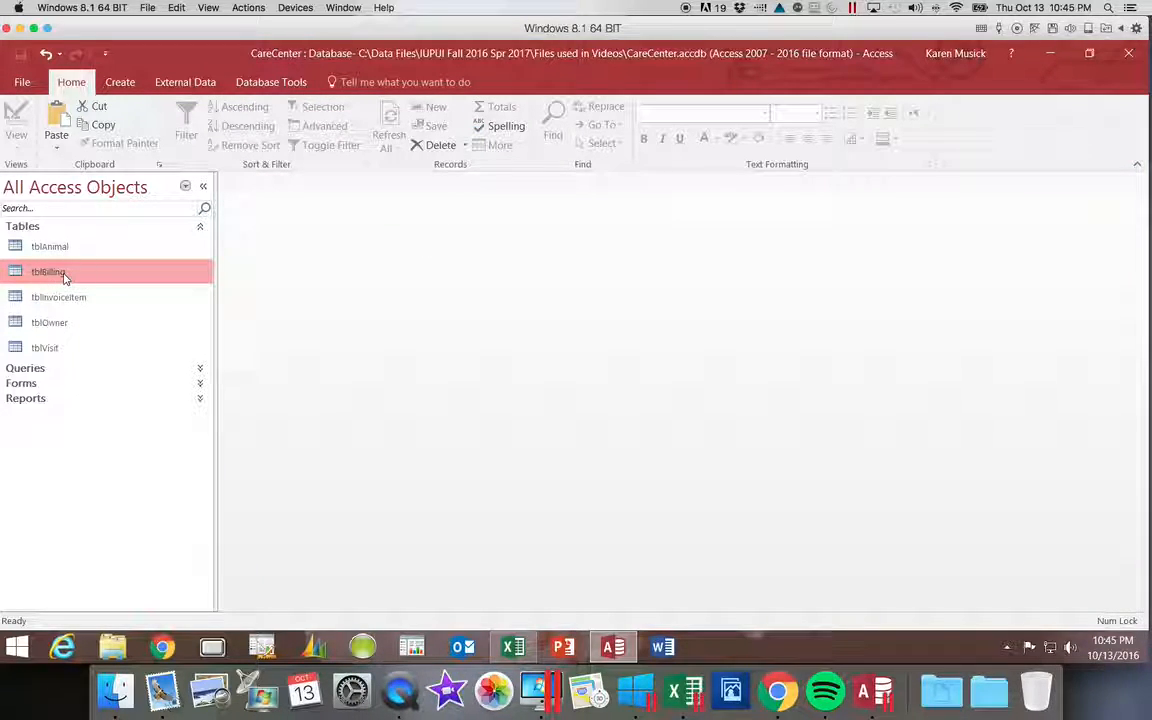
pyautogui.click(64, 274)
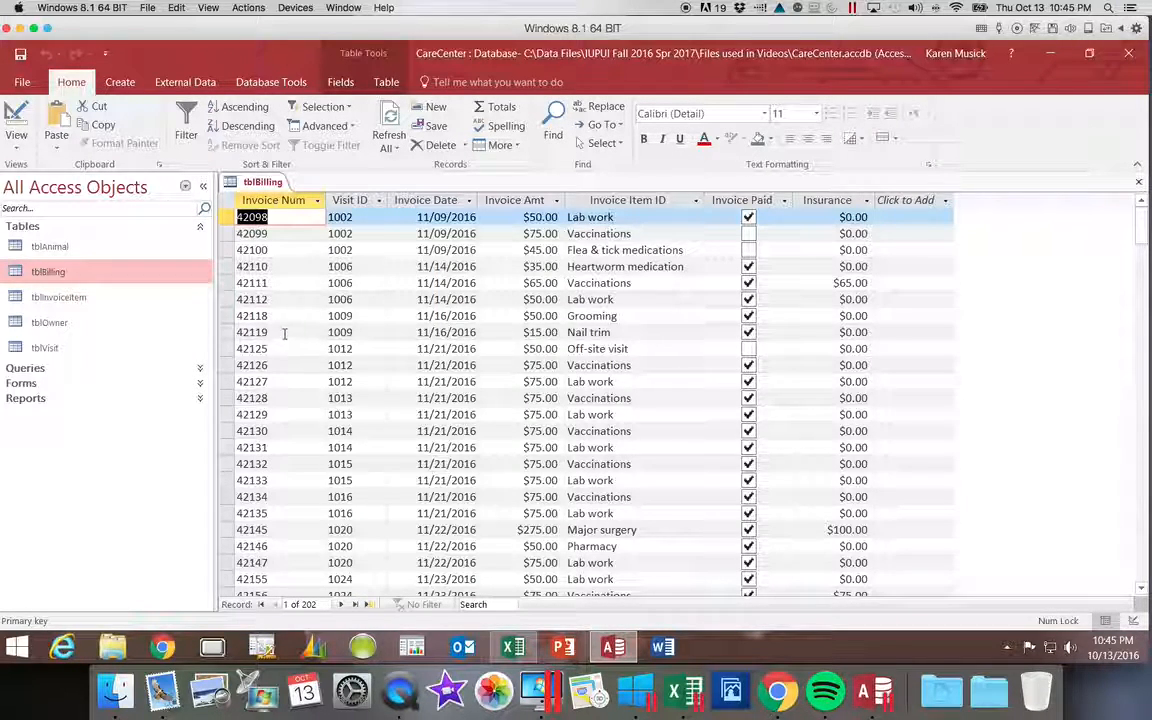
pyautogui.click(655, 381)
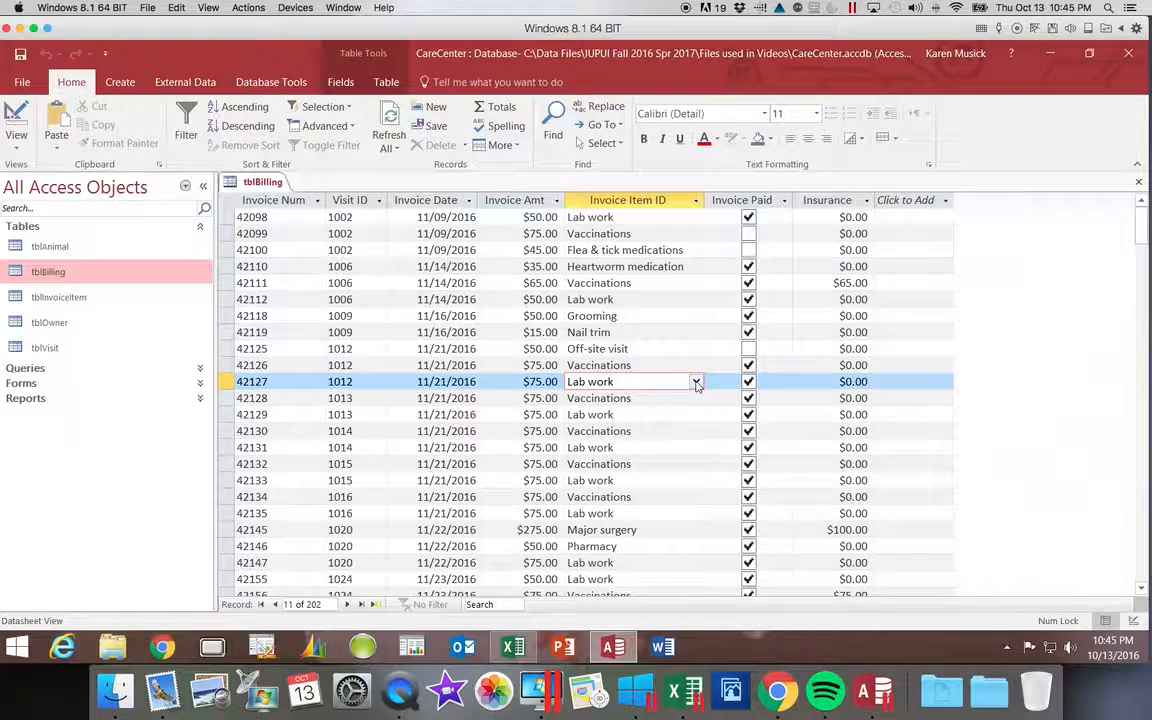
pyautogui.click(696, 382)
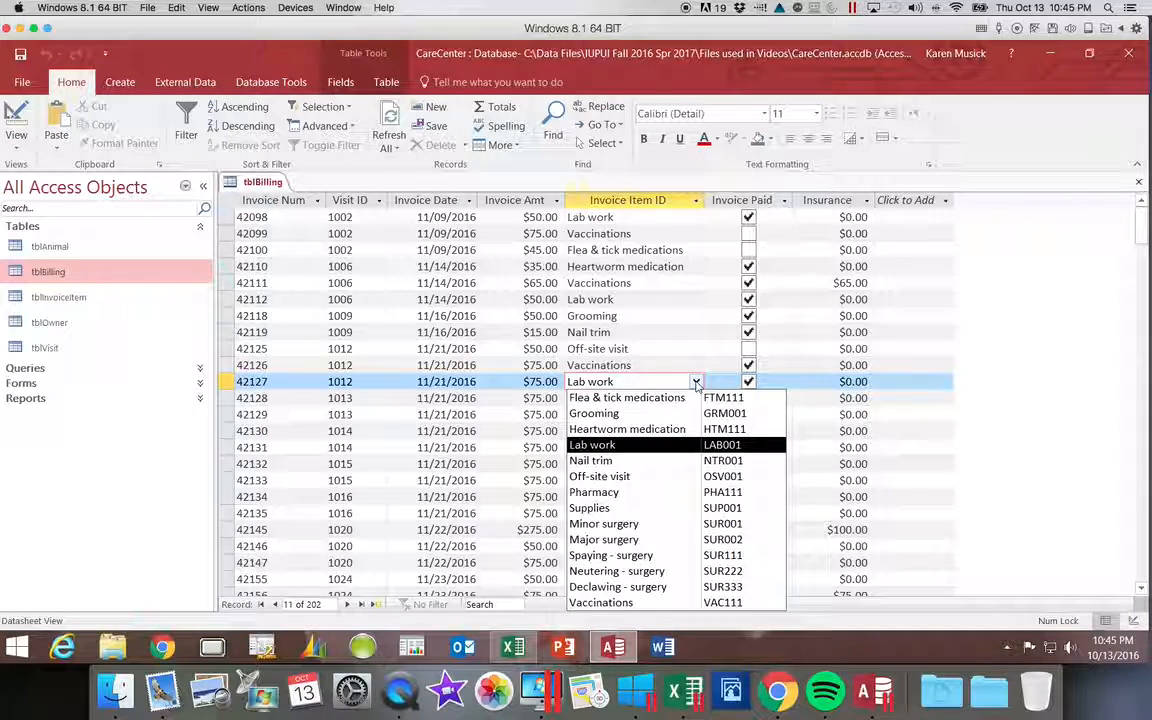
pyautogui.click(696, 382)
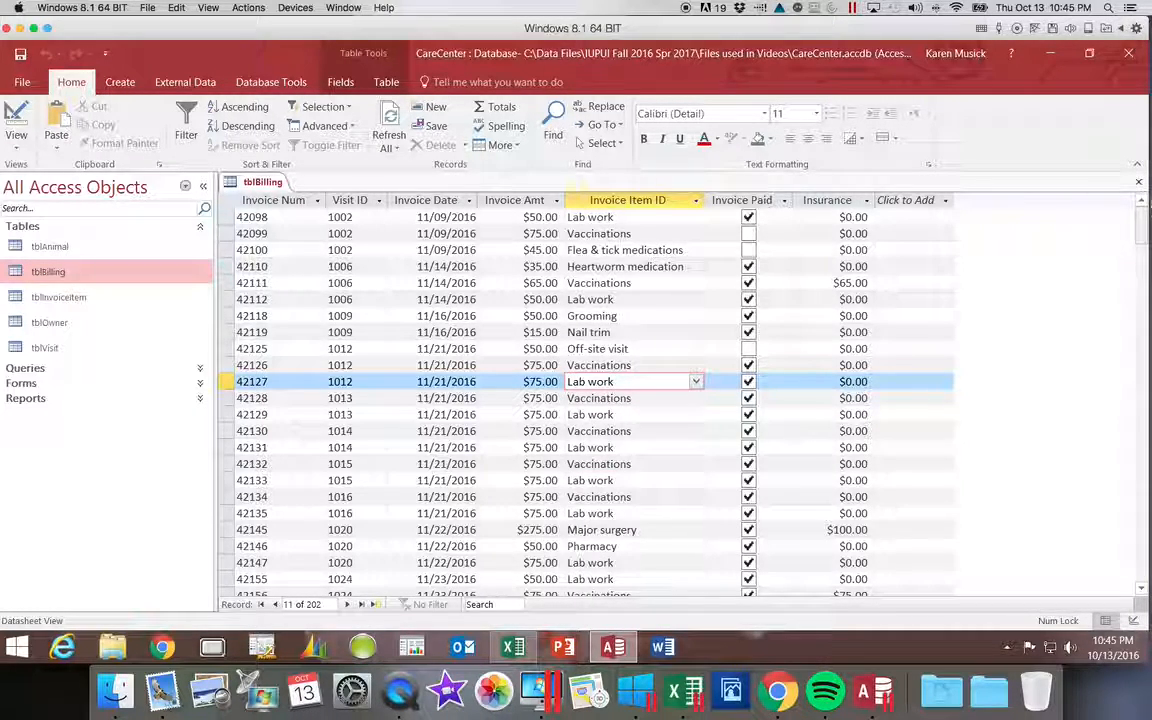
pyautogui.click(1139, 184)
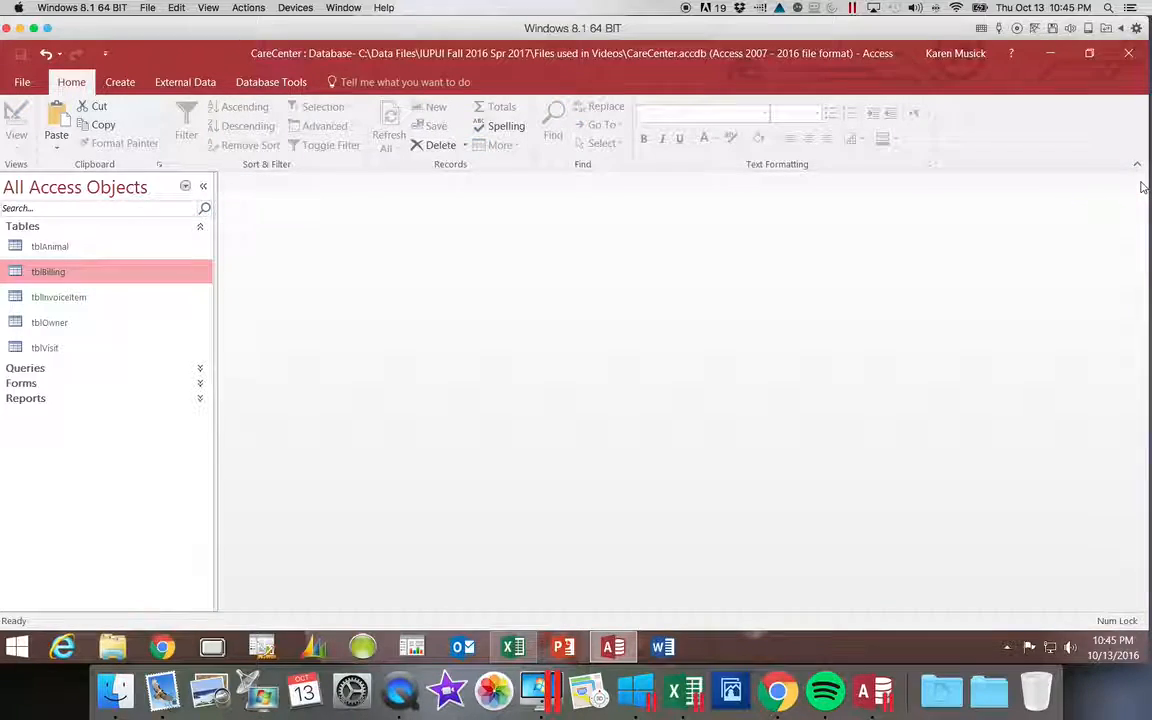